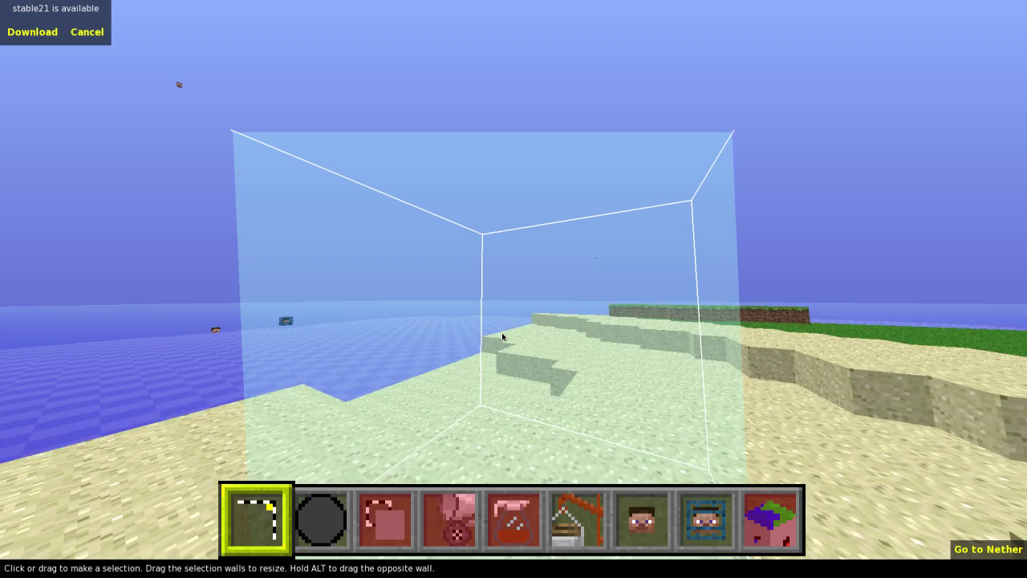
# Step: Fly inland past the stone building to the giant statues and view them from the front
pyautogui.press('s')
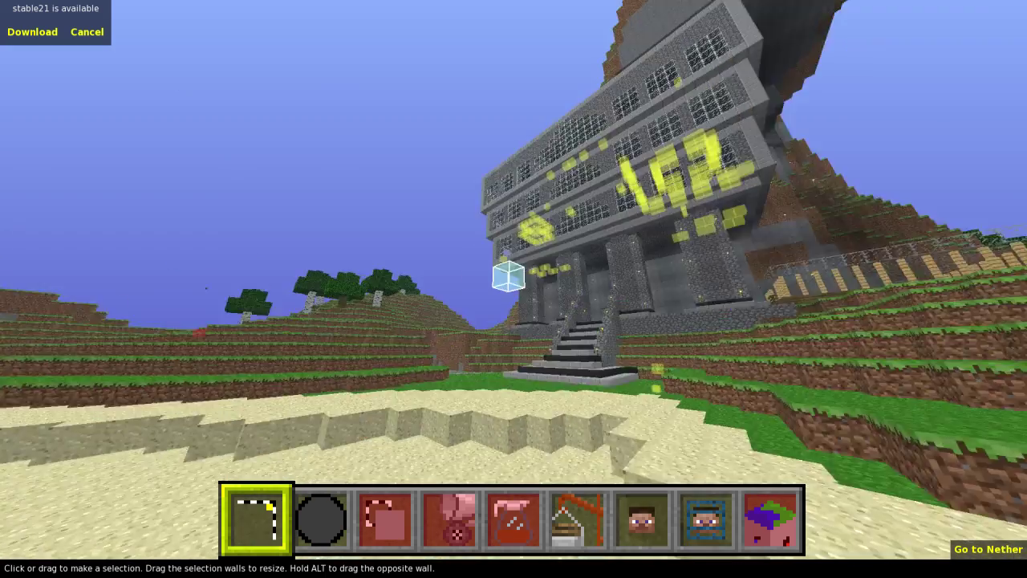
pyautogui.press('s')
pyautogui.press('w')
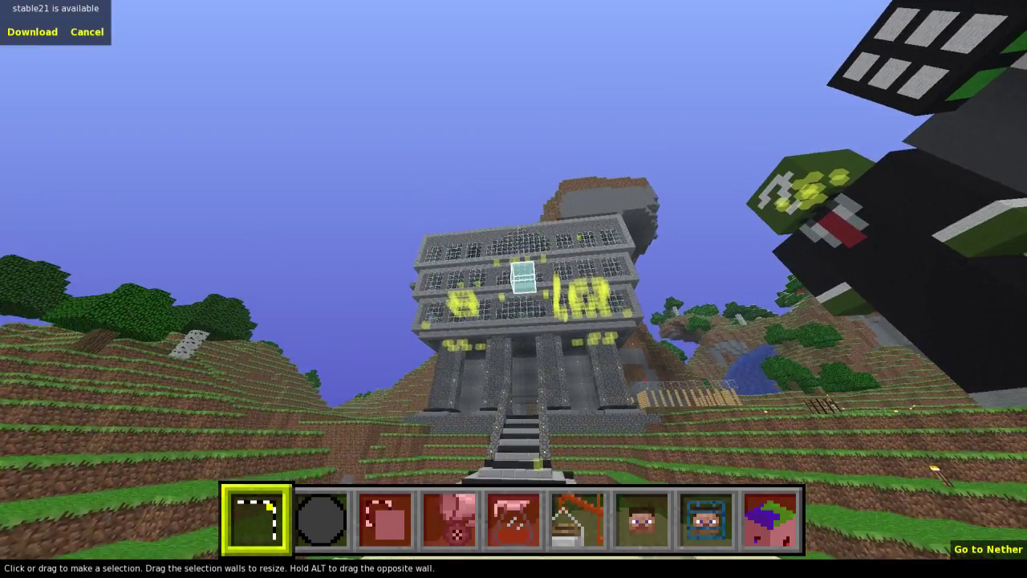
pyautogui.press('d')
pyautogui.press('w')
pyautogui.press('d')
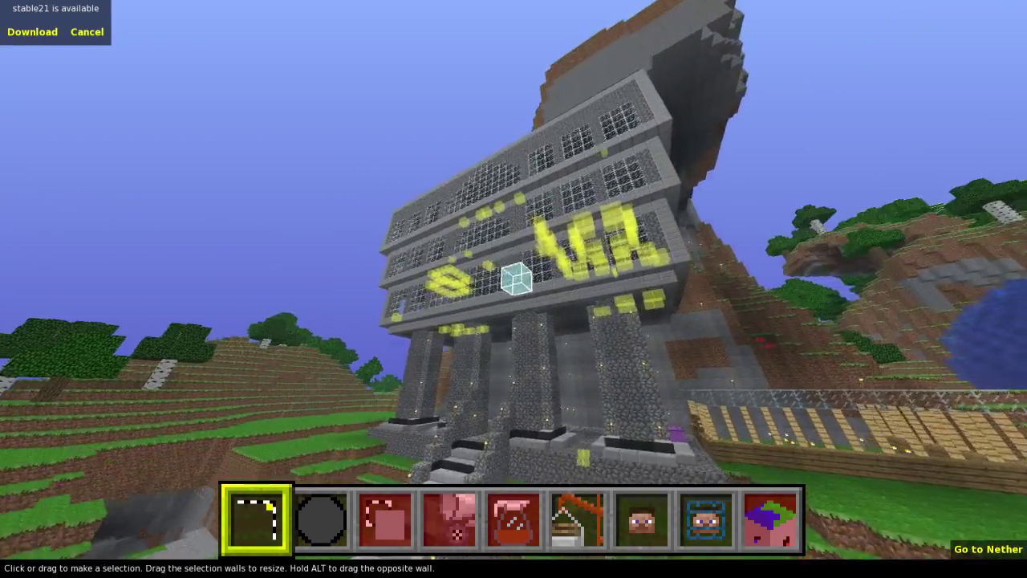
pyautogui.press('a')
pyautogui.press('d')
pyautogui.press('a')
pyautogui.press('w')
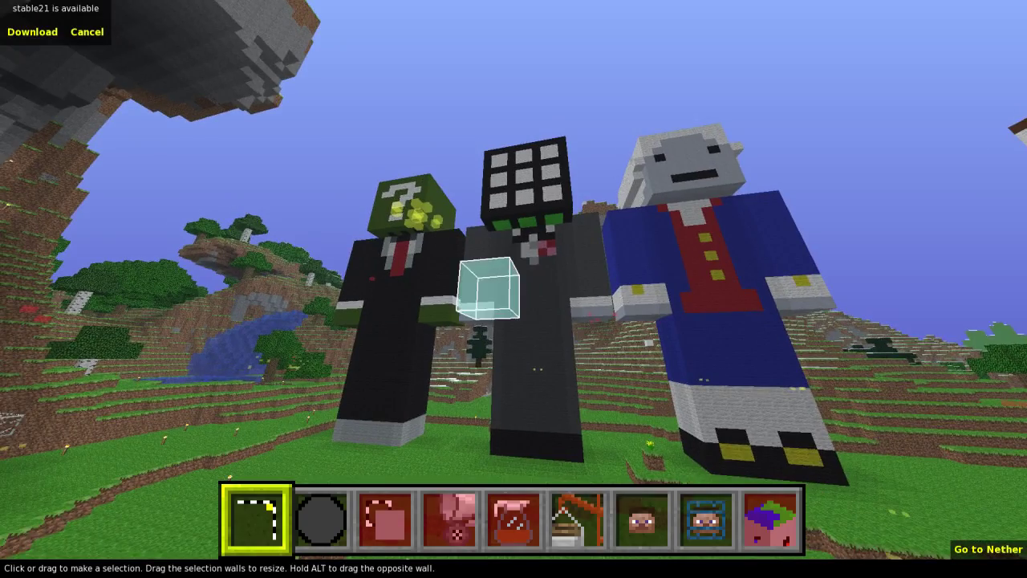
pyautogui.press('w')
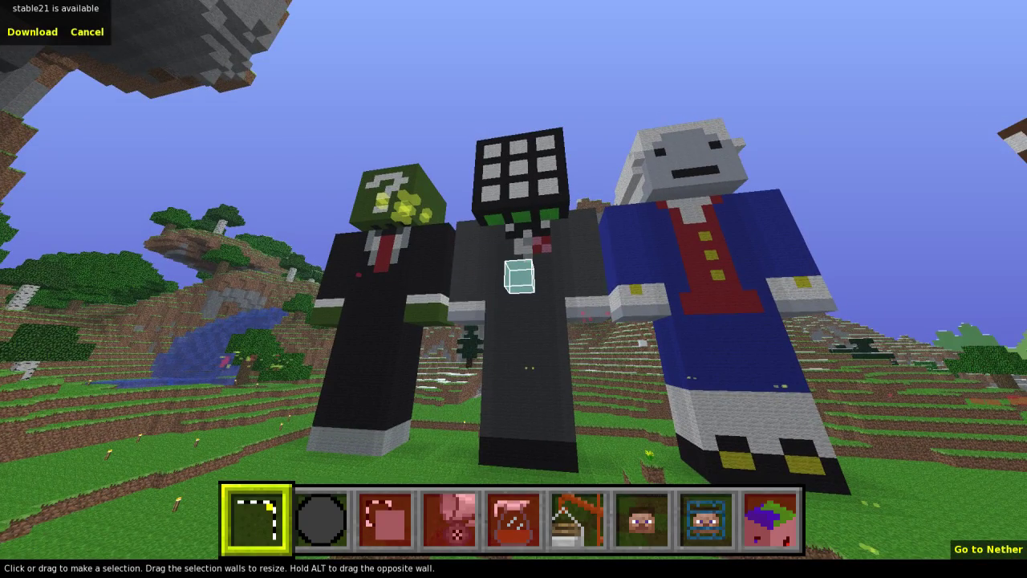
pyautogui.press('w')
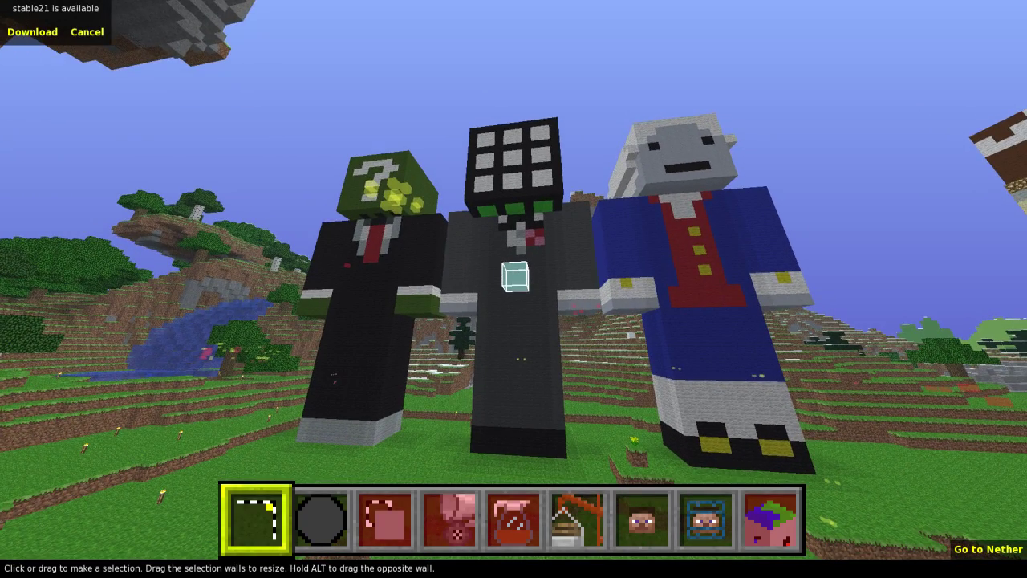
pyautogui.press('d')
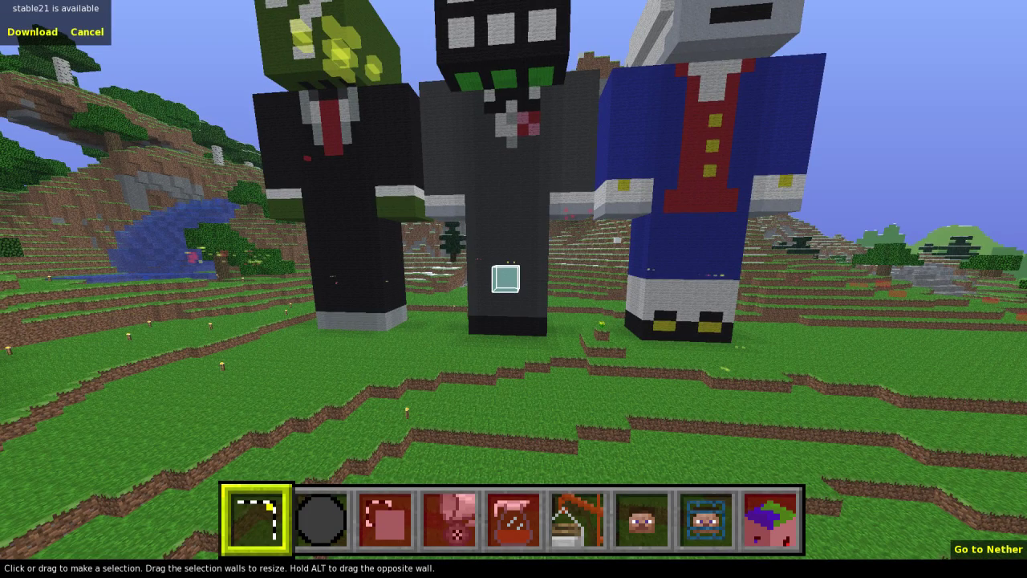
# Step: Make a 34W x 16L x 40H box selection around the middle statue with the grid-patterned head
pyautogui.rightClick(513, 289)
pyautogui.rightClick(514, 289)
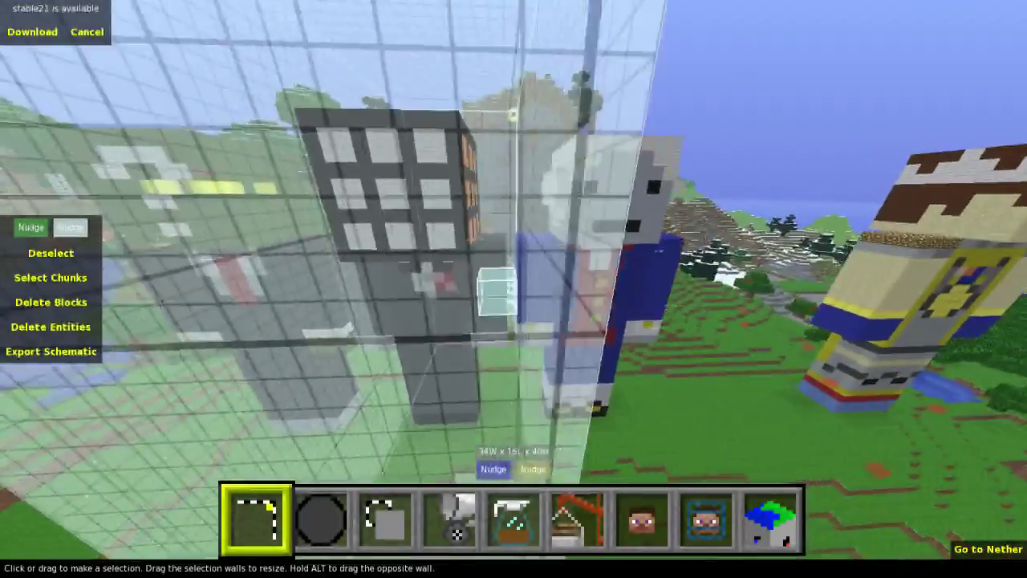
pyautogui.press('w')
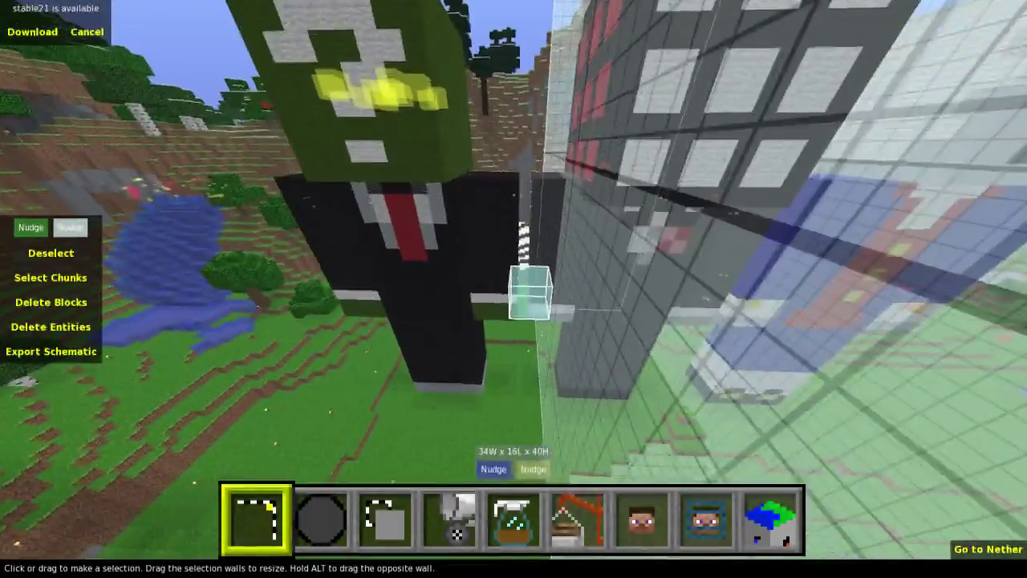
pyautogui.press('s')
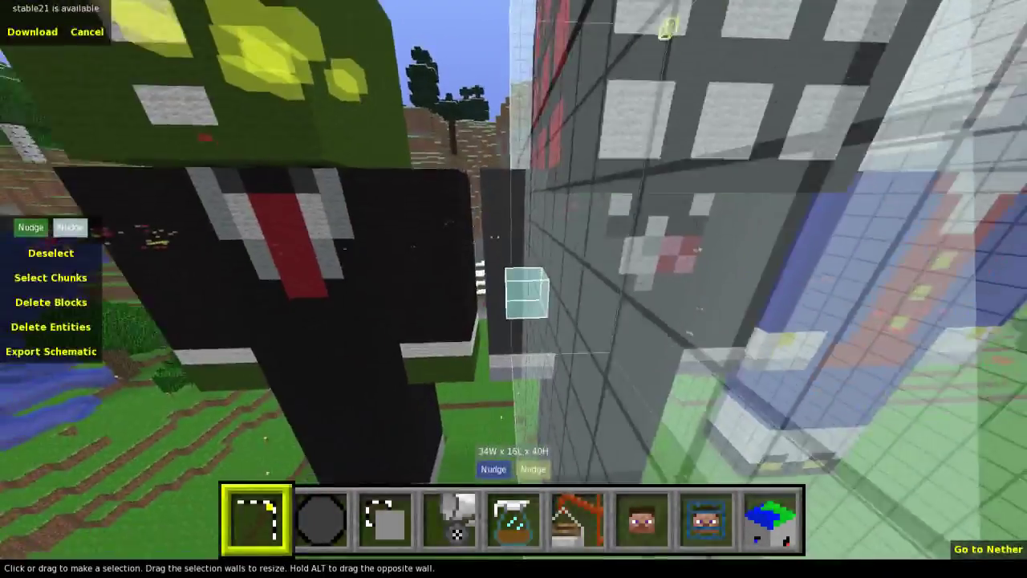
pyautogui.press('d')
pyautogui.press('a')
pyautogui.press('d')
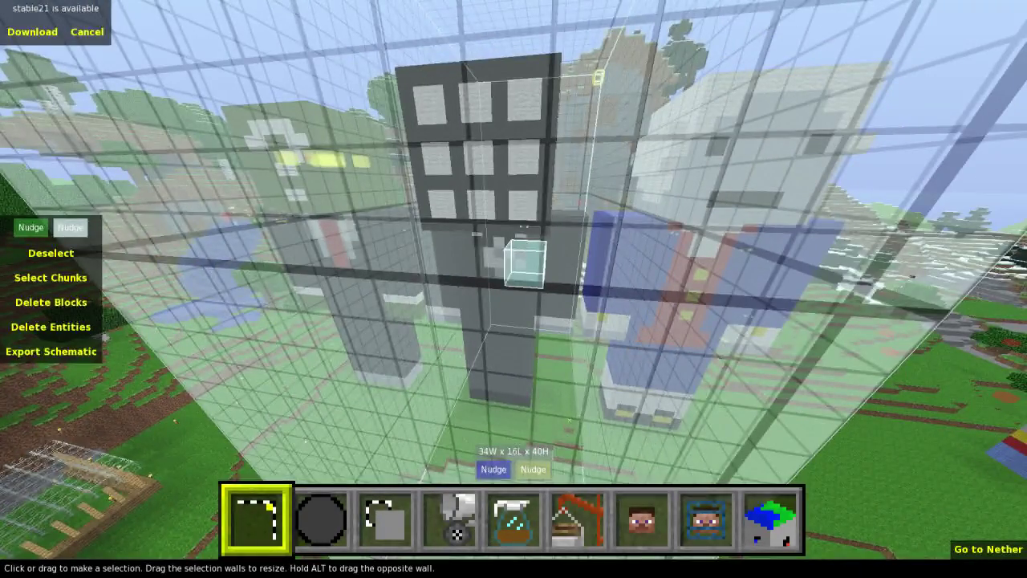
pyautogui.press('a')
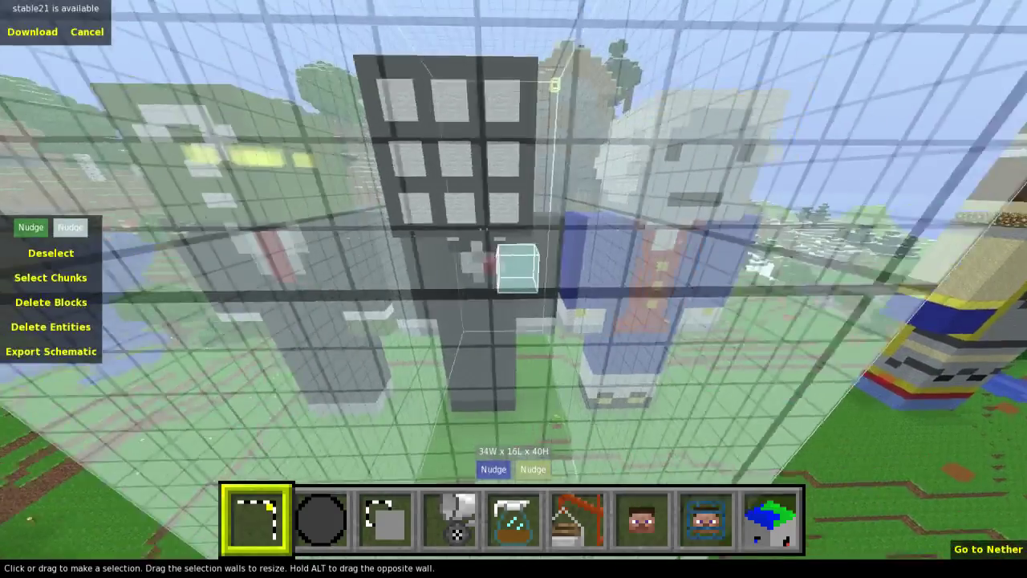
# Step: Examine how the selection box fits around the middle statue, from its yellow corner to its blue corner
pyautogui.rightClick(513, 288)
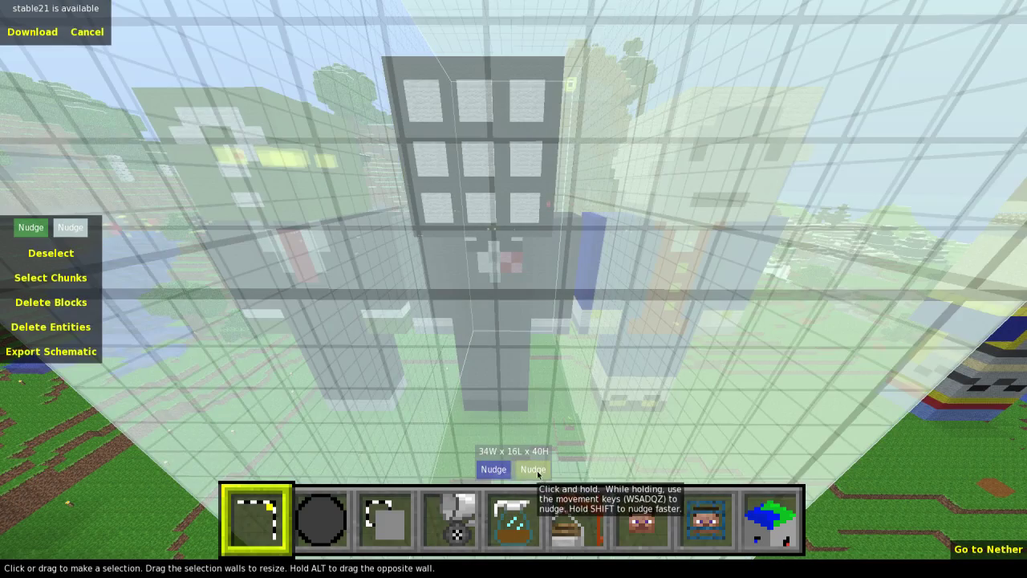
pyautogui.rightClick(606, 293)
pyautogui.rightClick(514, 289)
pyautogui.press('w')
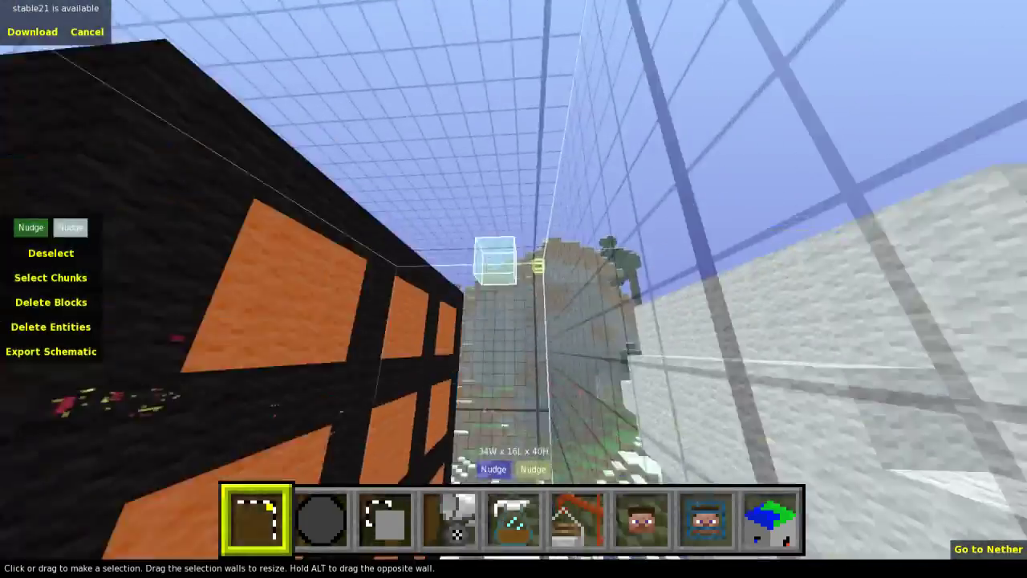
pyautogui.press('w')
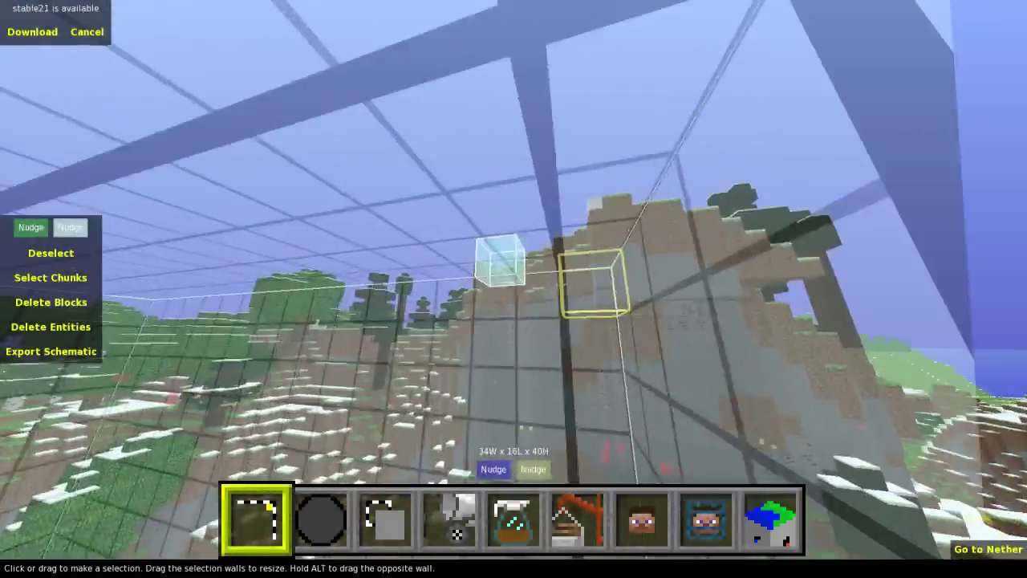
pyautogui.press('w')
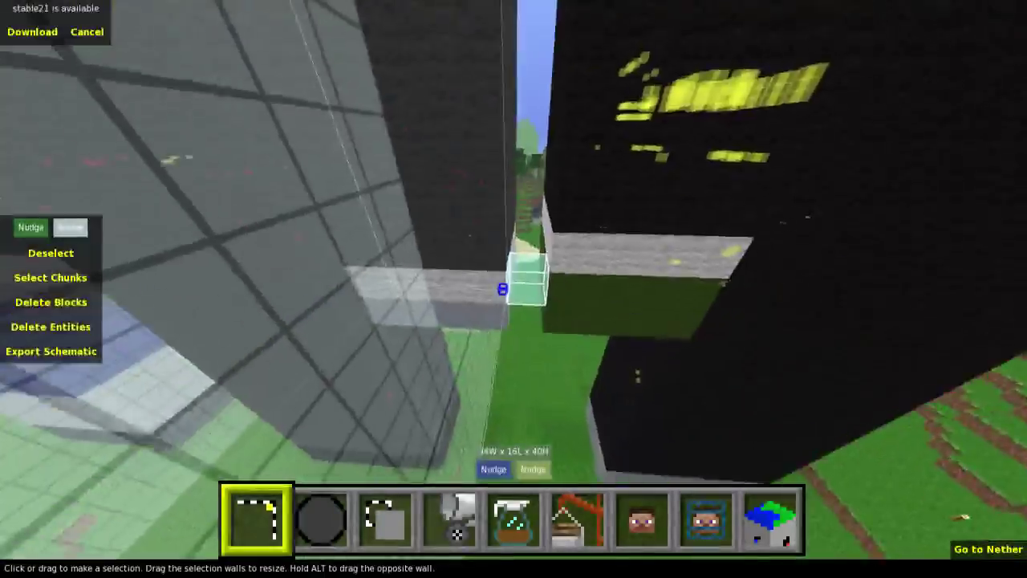
pyautogui.press('d')
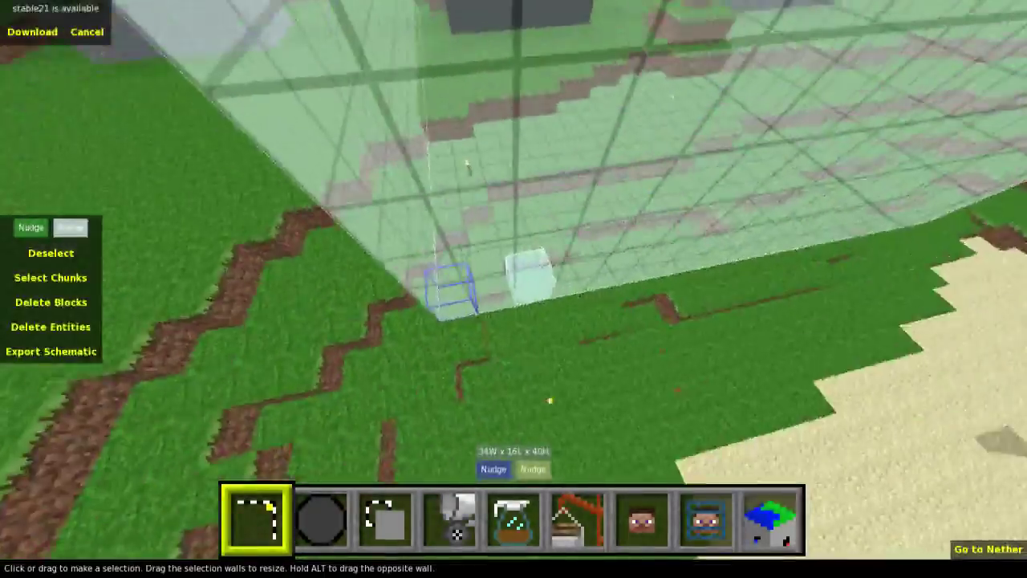
pyautogui.press('s')
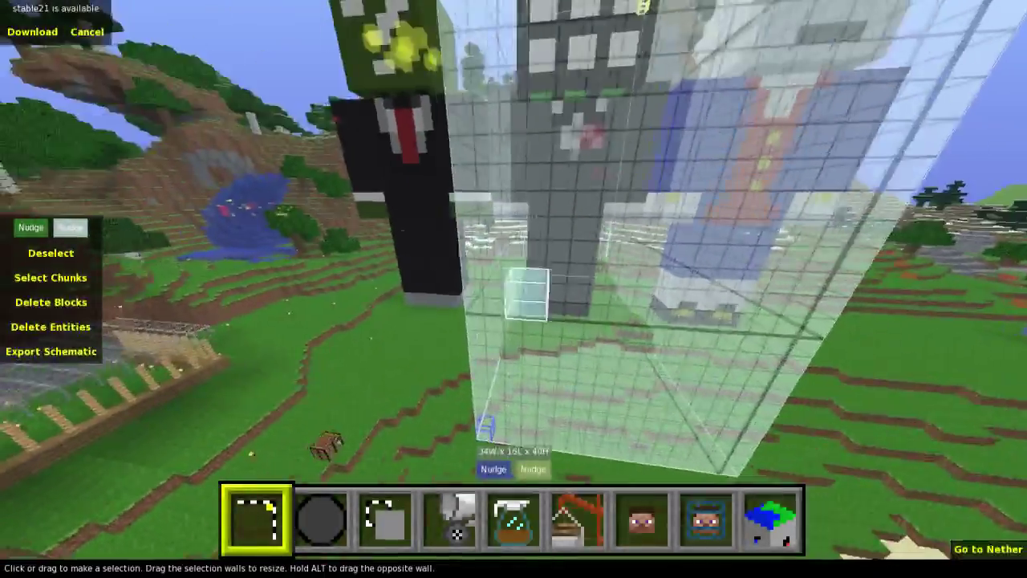
# Step: Nudge the selection's blue corner outward until the box measures 37W x 18L x 40H
pyautogui.rightClick(520, 398)
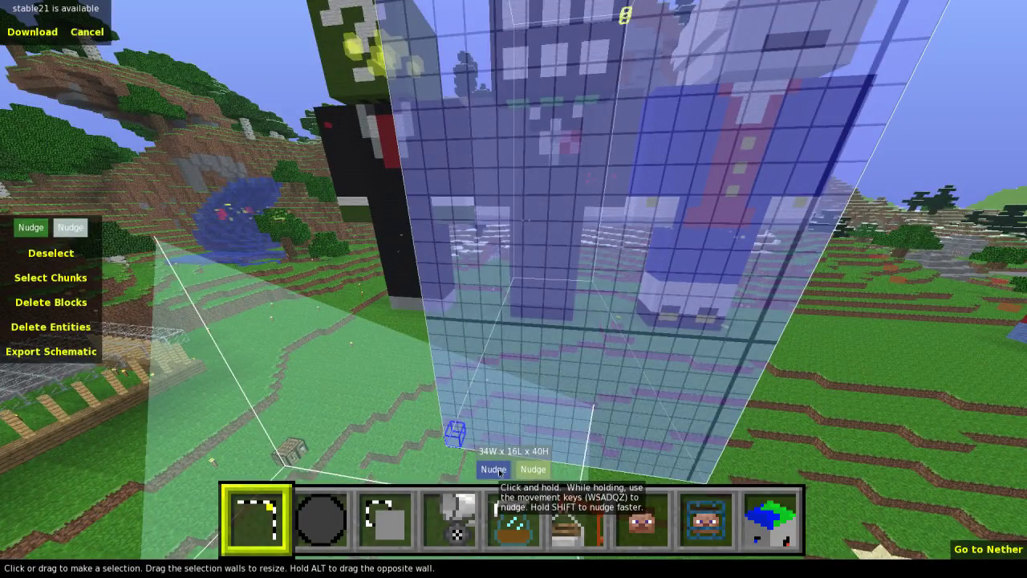
pyautogui.press('a')
pyautogui.press('d')
pyautogui.press('a')
pyautogui.press('a')
pyautogui.press('s')
pyautogui.press('s')
pyautogui.press('s')
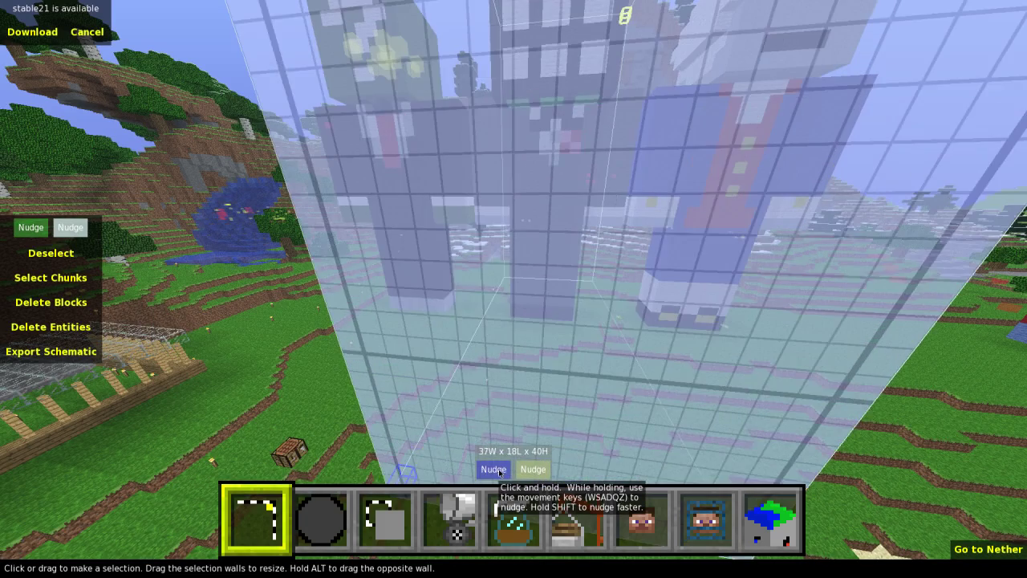
# Step: Nudge the blue corner back toward the middle statue to narrow the selection to 30W x 18L x 40H
pyautogui.press('s')
pyautogui.press('w')
pyautogui.press('w')
pyautogui.press('w')
pyautogui.press('w')
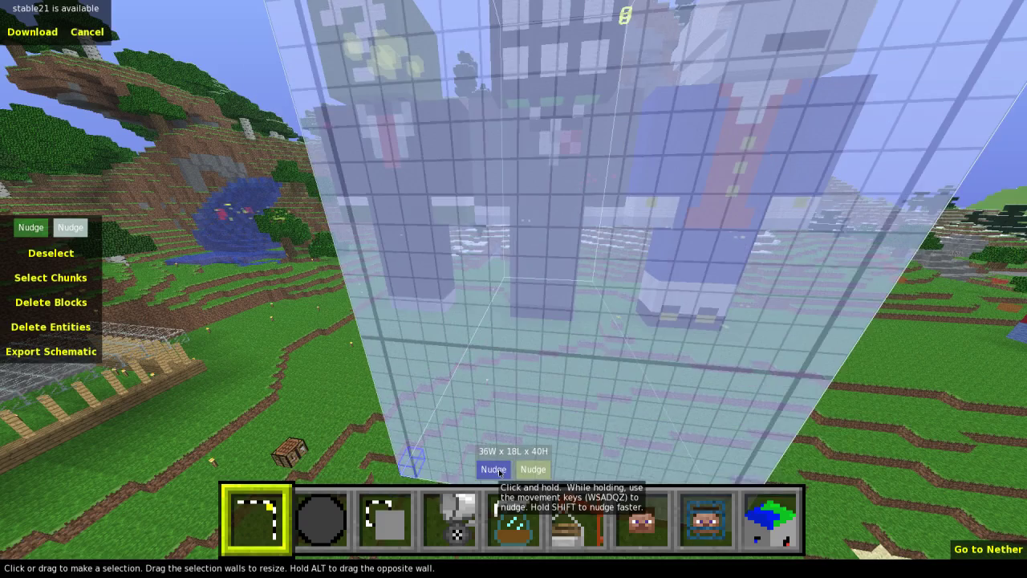
pyautogui.press('w')
pyautogui.press('w')
pyautogui.press('w')
pyautogui.press('w')
pyautogui.press('w')
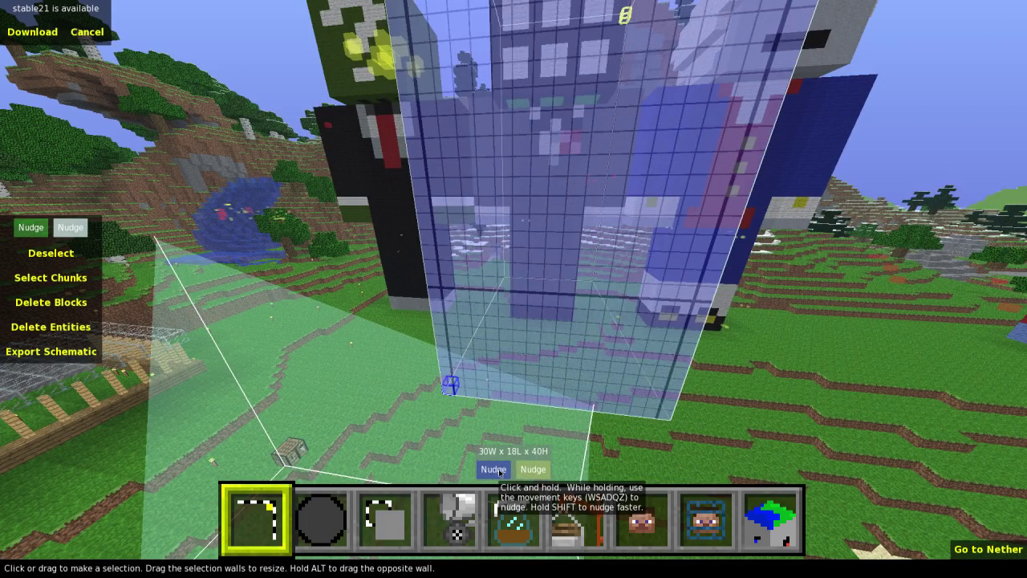
# Step: Raise and shift the selection's blue corner so the box measures 29W x 18L x 33H
pyautogui.press('d')
pyautogui.press('d')
pyautogui.press('a')
pyautogui.press('a')
pyautogui.press('q')
pyautogui.press('z')
pyautogui.press('z')
pyautogui.press('q')
pyautogui.press('q')
pyautogui.press('q')
pyautogui.press('q')
pyautogui.press('q')
pyautogui.press('q')
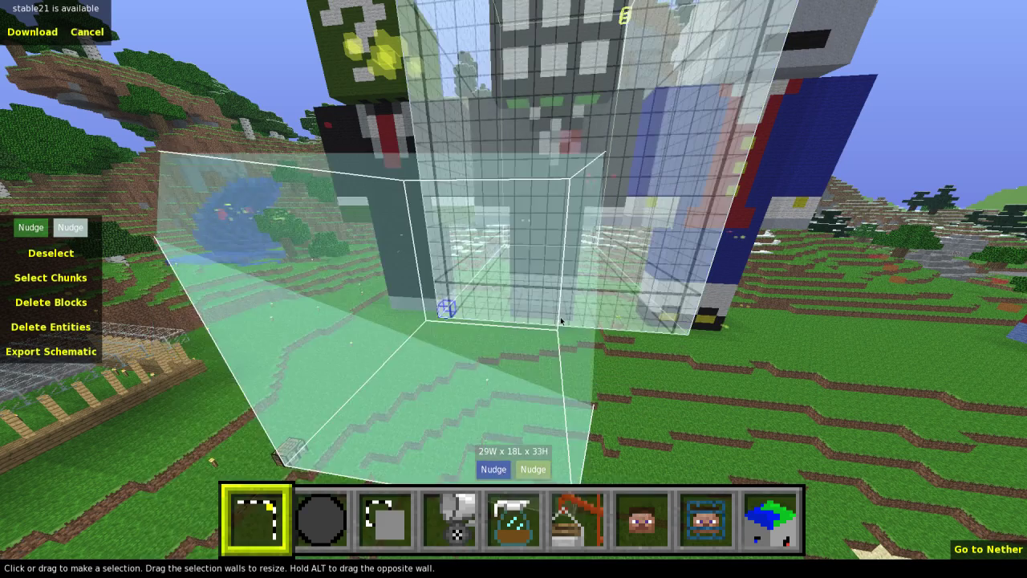
# Step: Lower the selection's blue corner to the ground at the statue's feet, making the box 39 blocks high
pyautogui.rightClick(562, 320)
pyautogui.press('w')
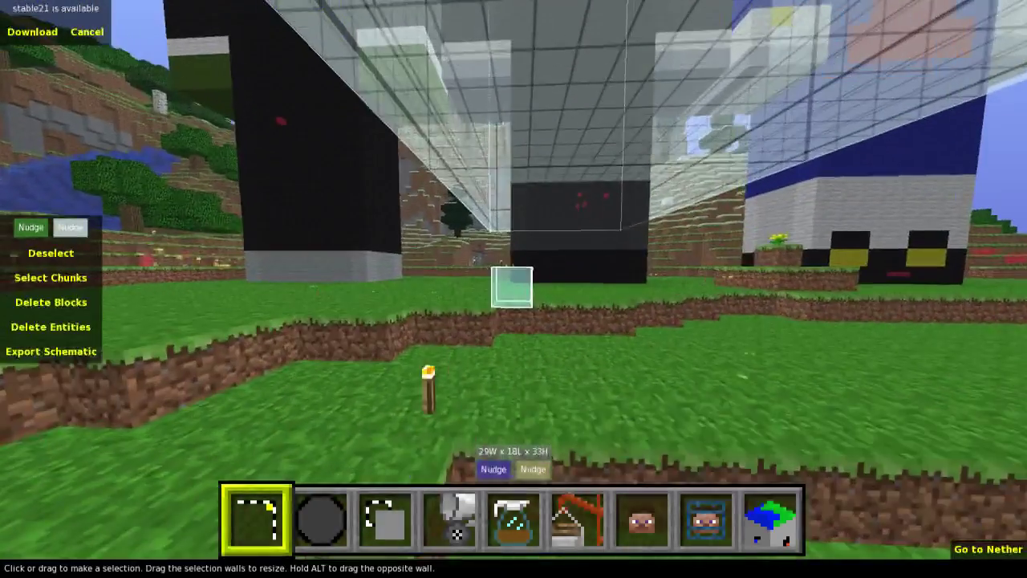
pyautogui.rightClick(515, 290)
pyautogui.click(493, 470)
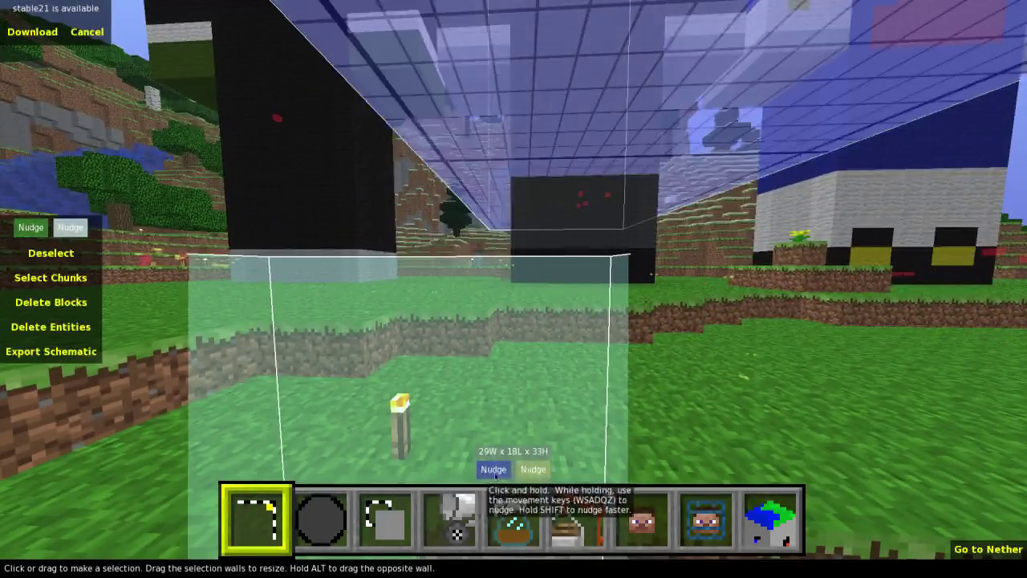
pyautogui.press('z')
pyautogui.press('z')
pyautogui.press('z')
pyautogui.press('z')
pyautogui.press('z')
pyautogui.press('z')
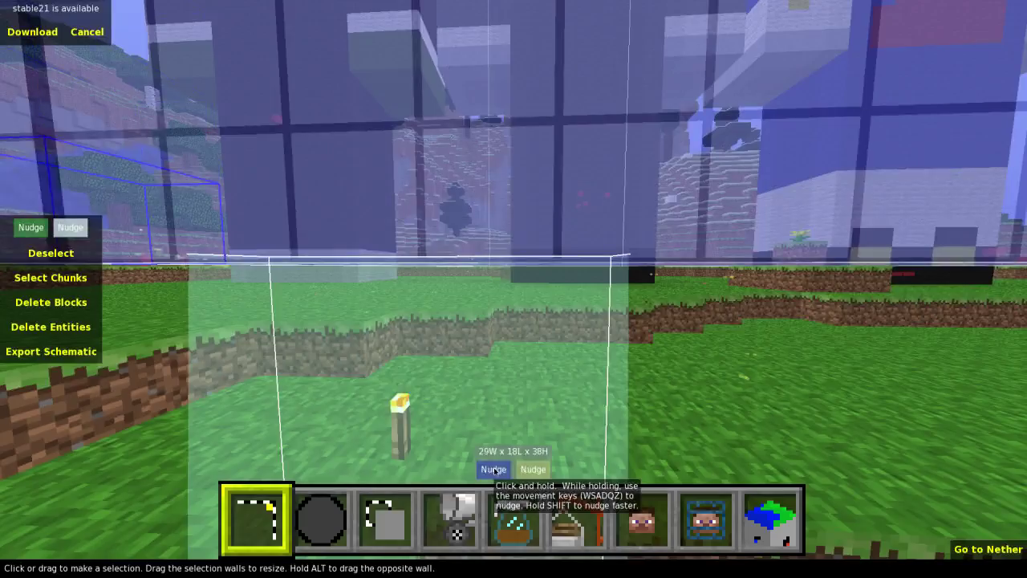
# Step: Nudge the blue corner closer to the statue's front to reduce the selection to 21W x 18L x 39H
pyautogui.rightClick(509, 385)
pyautogui.press('w')
pyautogui.press('s')
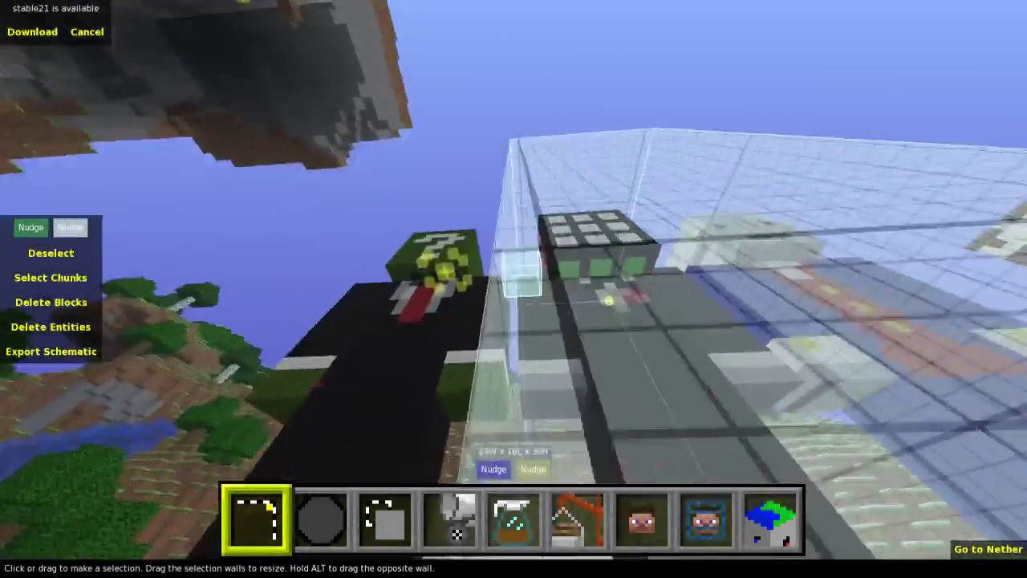
pyautogui.press('w')
pyautogui.press('w')
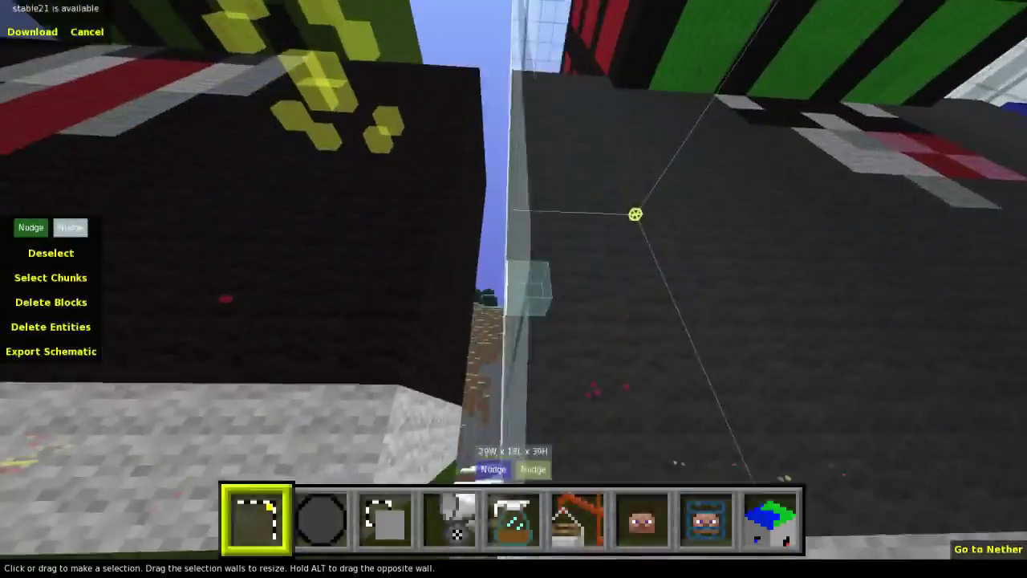
pyautogui.press('s')
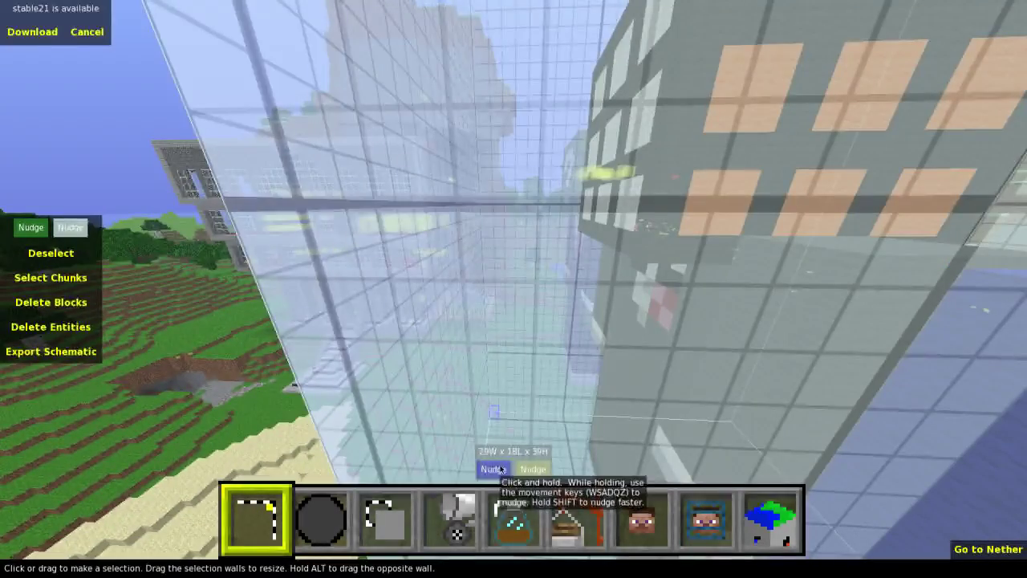
pyautogui.press('d')
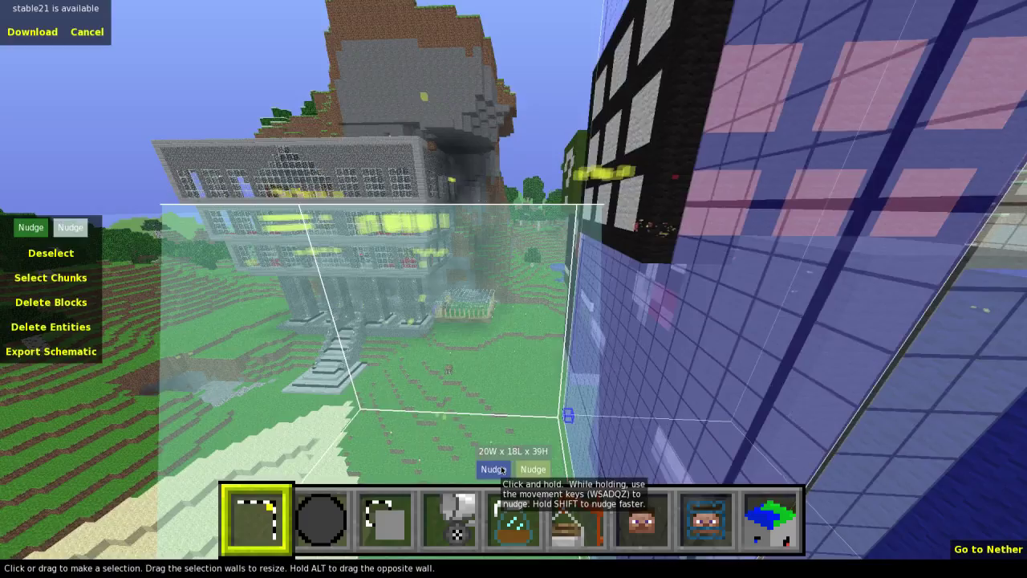
pyautogui.rightClick(580, 263)
# Step: Nudge the yellow corner toward the middle statue to narrow the selection to 10W x 18L x 39H
pyautogui.press('w')
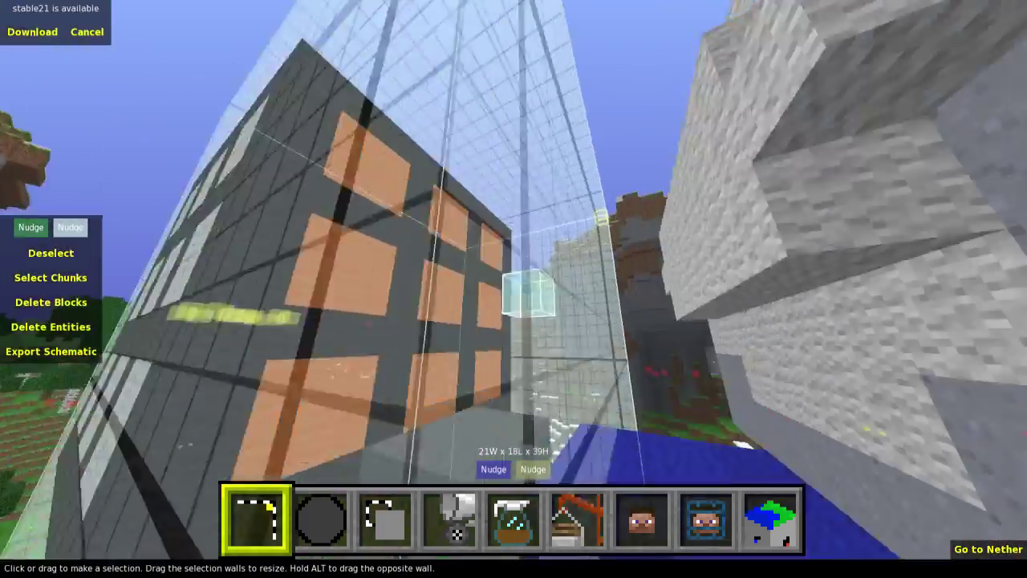
pyautogui.press('s')
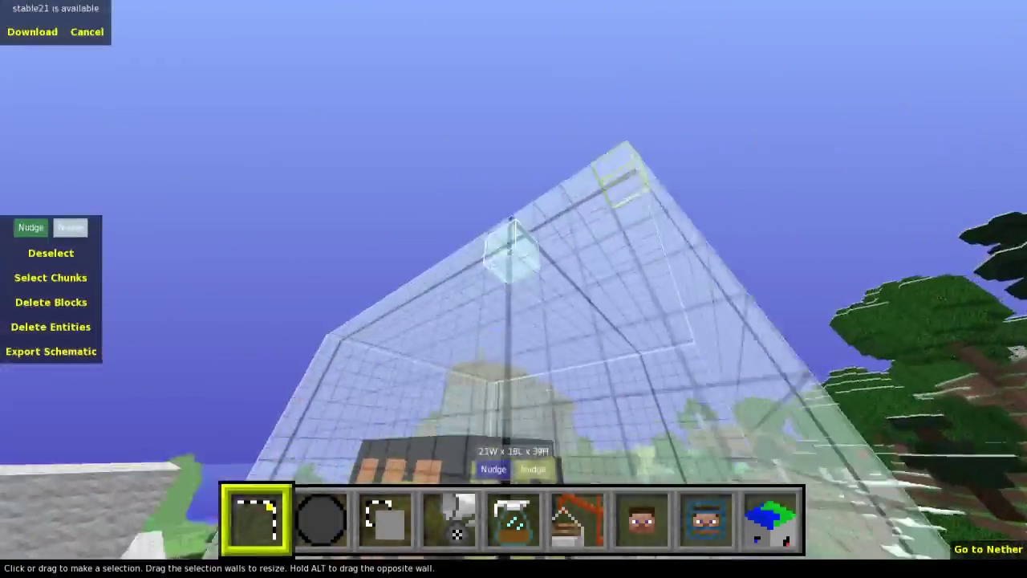
pyautogui.press('w')
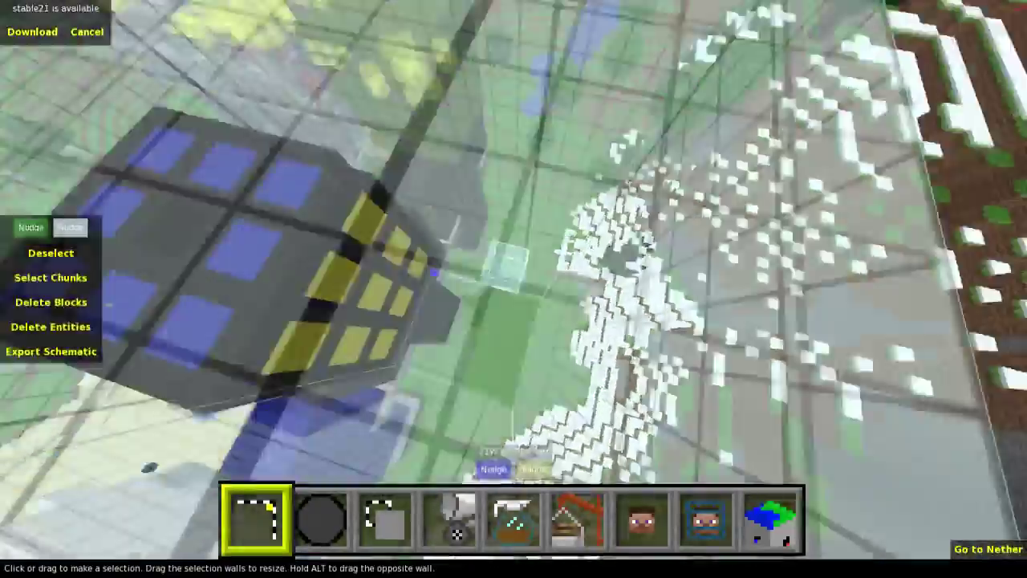
pyautogui.press('s')
pyautogui.press('w')
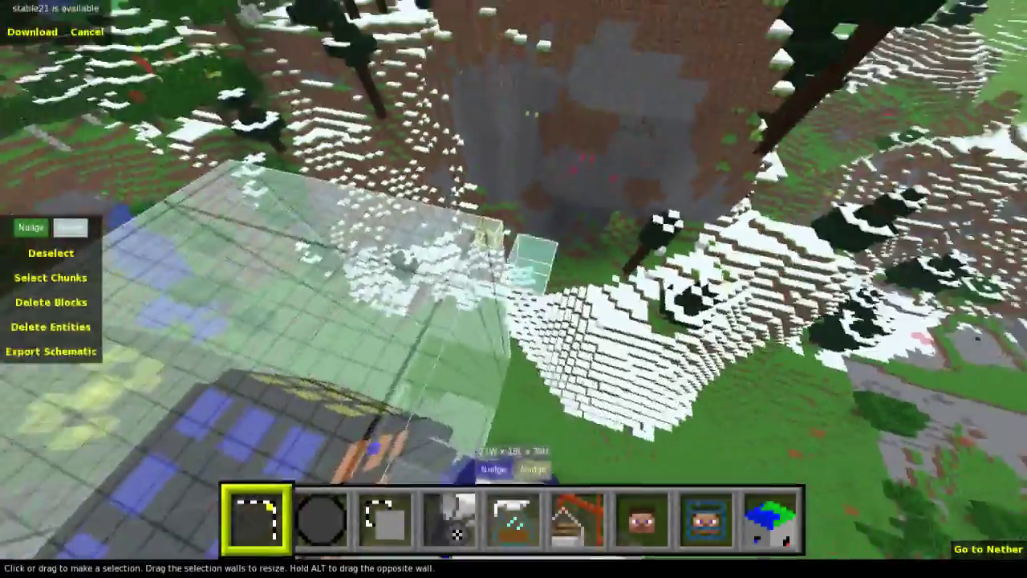
pyautogui.press('s')
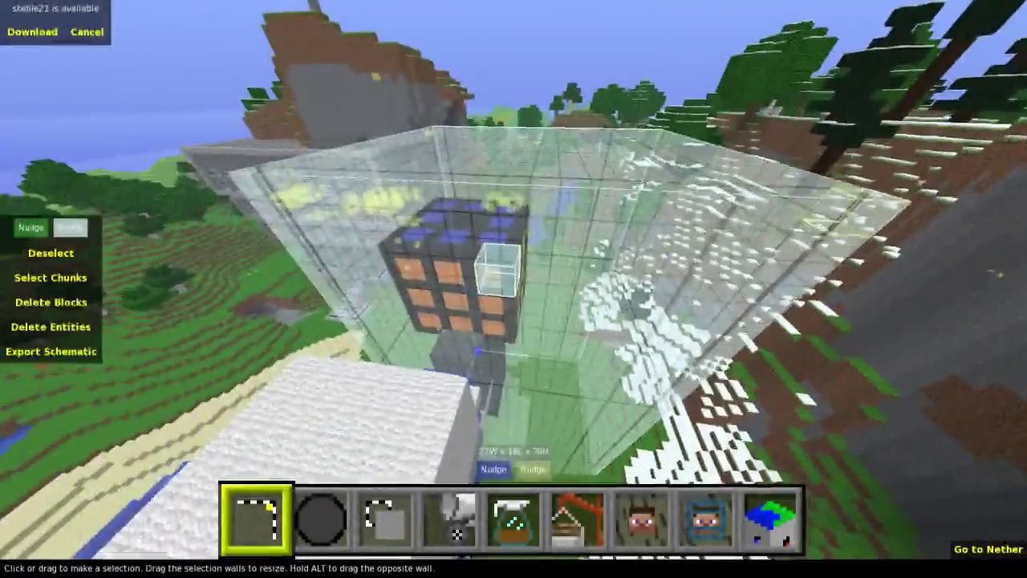
pyautogui.rightClick(513, 289)
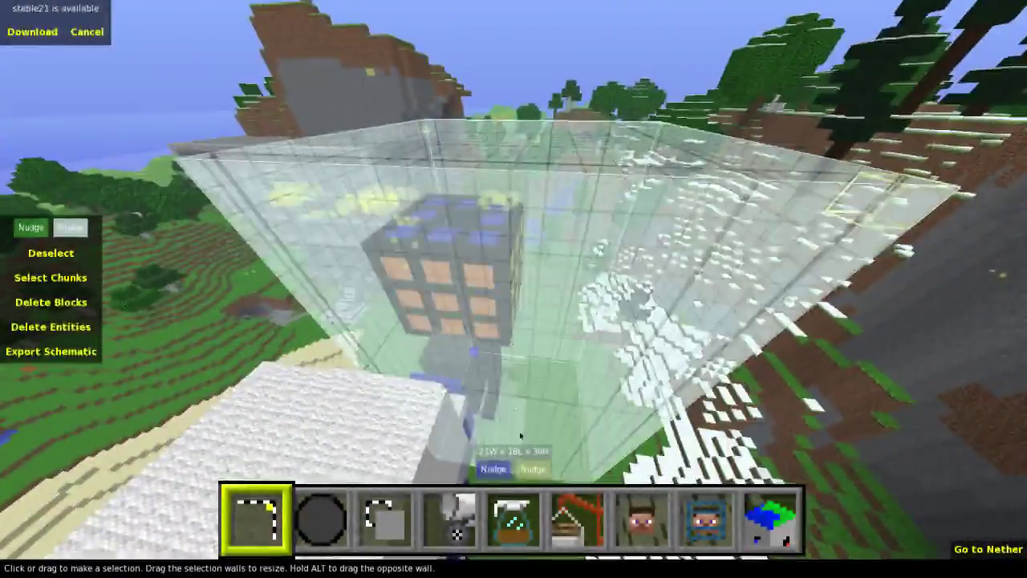
pyautogui.click(536, 472)
pyautogui.press('a')
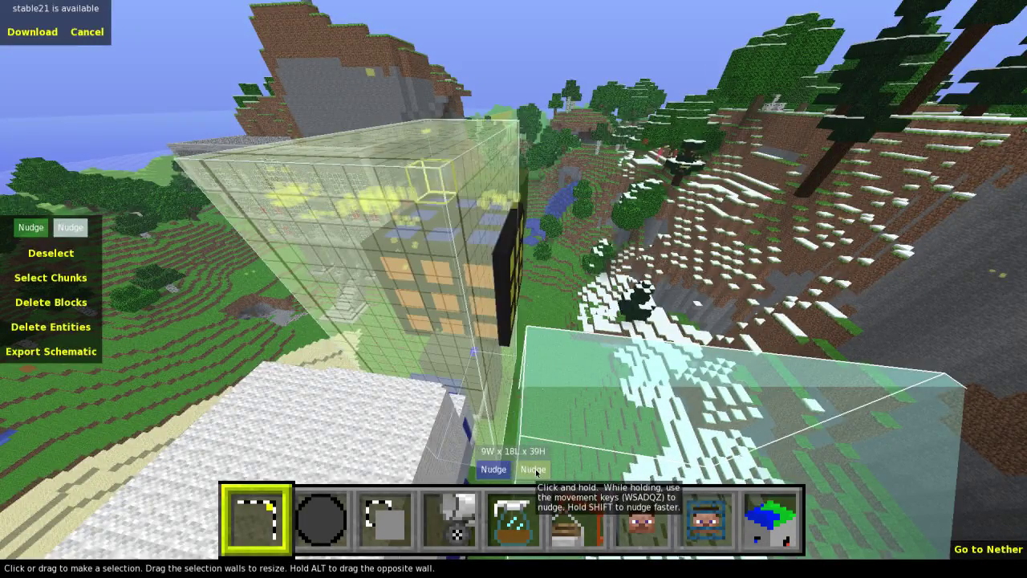
pyautogui.rightClick(536, 437)
pyautogui.press('d')
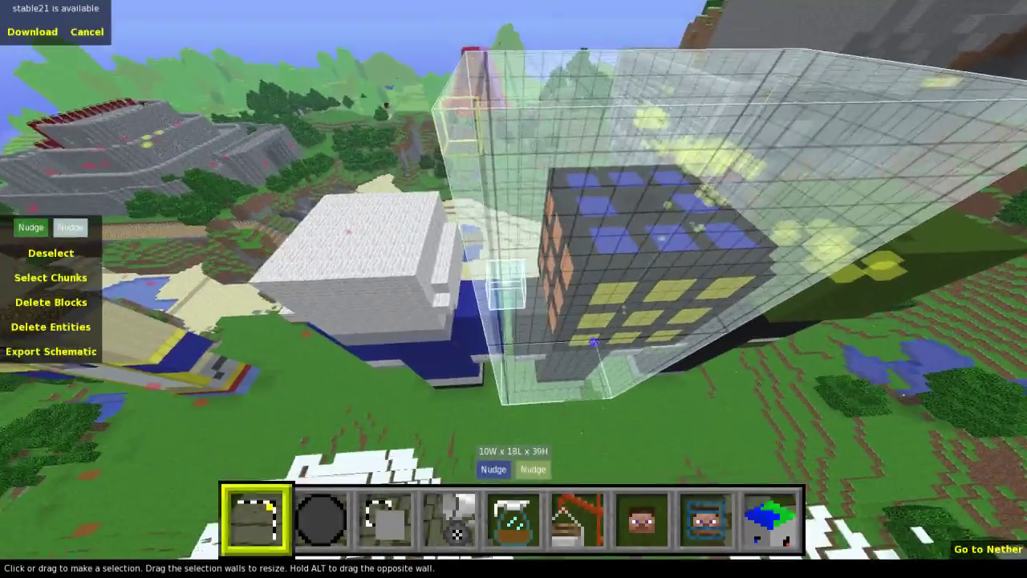
# Step: Nudge the yellow corner away from the neighbouring white-headed statue to shorten the selection to 10W x 16L x 39H
pyautogui.press('w')
pyautogui.rightClick(513, 289)
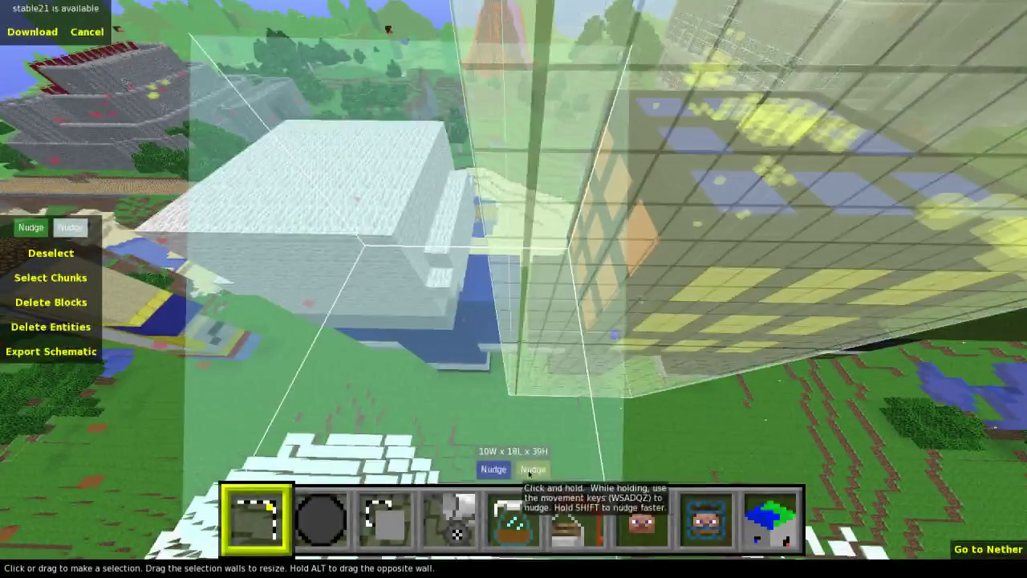
pyautogui.click(531, 467)
pyautogui.press('d')
pyautogui.press('d')
pyautogui.press('d')
pyautogui.press('a')
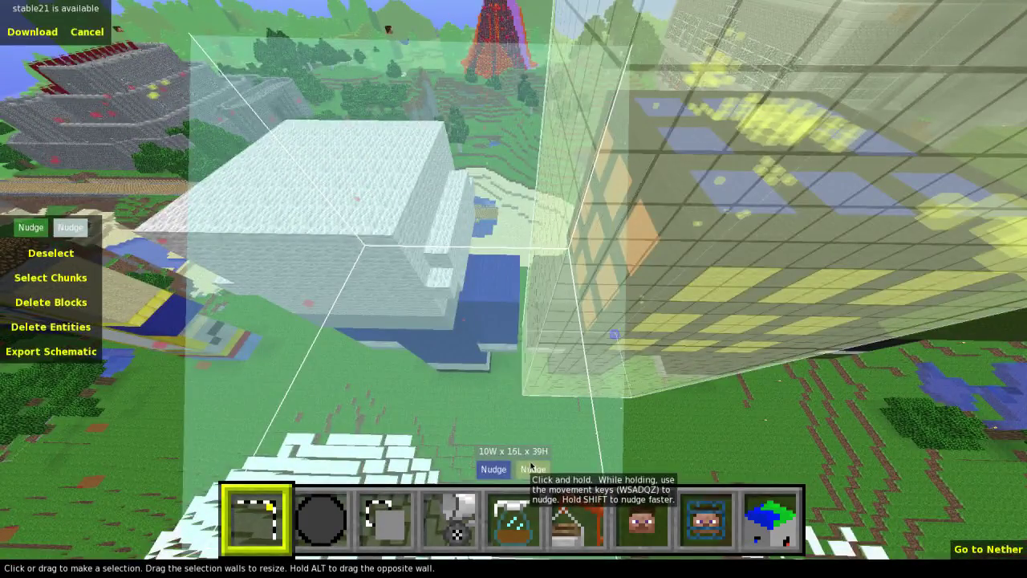
# Step: Try extending the selection to 19L toward the white-headed statue with the yellow corner, and bring it back to 16L
pyautogui.rightClick(532, 310)
pyautogui.press('s')
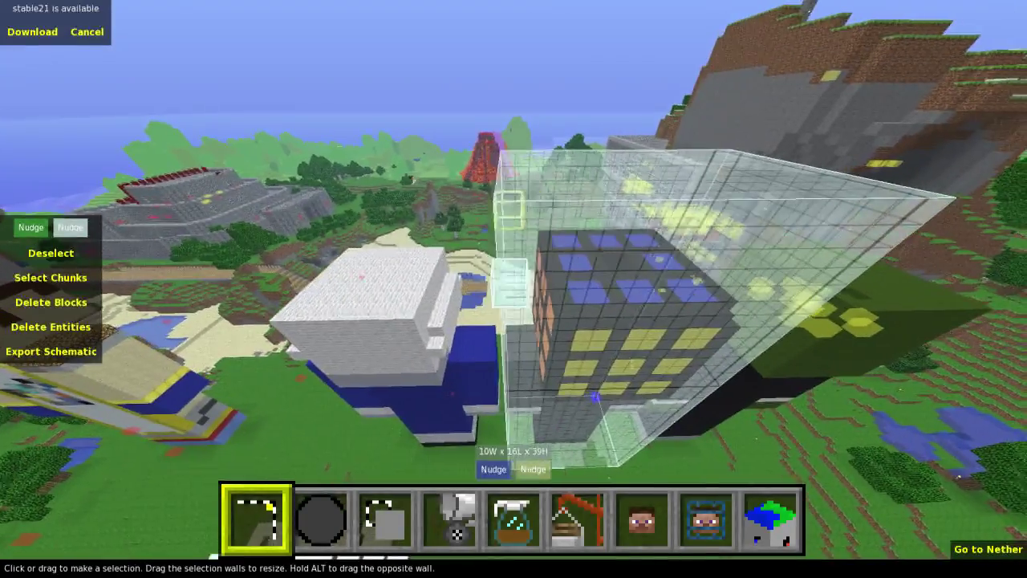
pyautogui.press('d')
pyautogui.press('w')
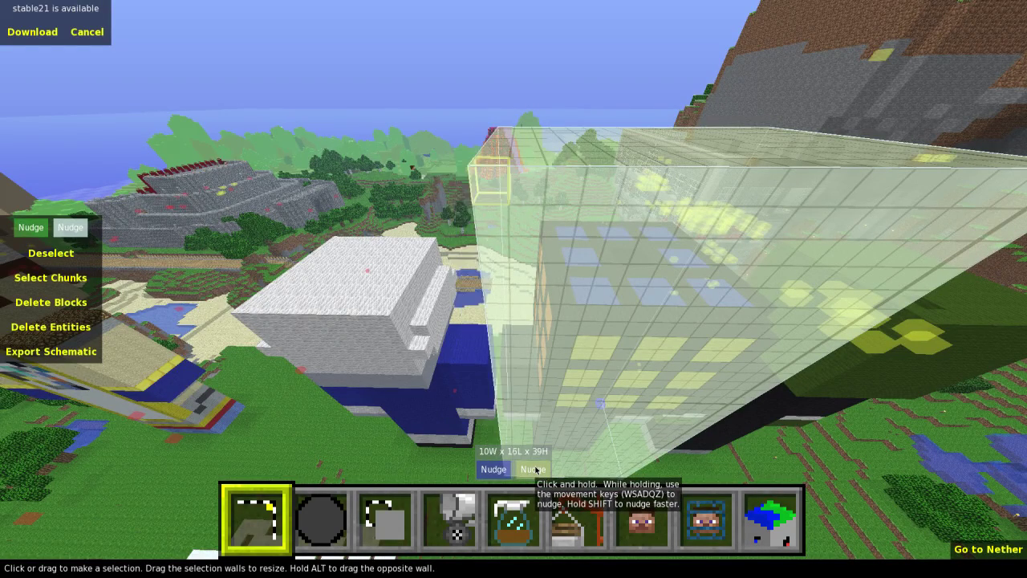
pyautogui.press('a')
pyautogui.press('a')
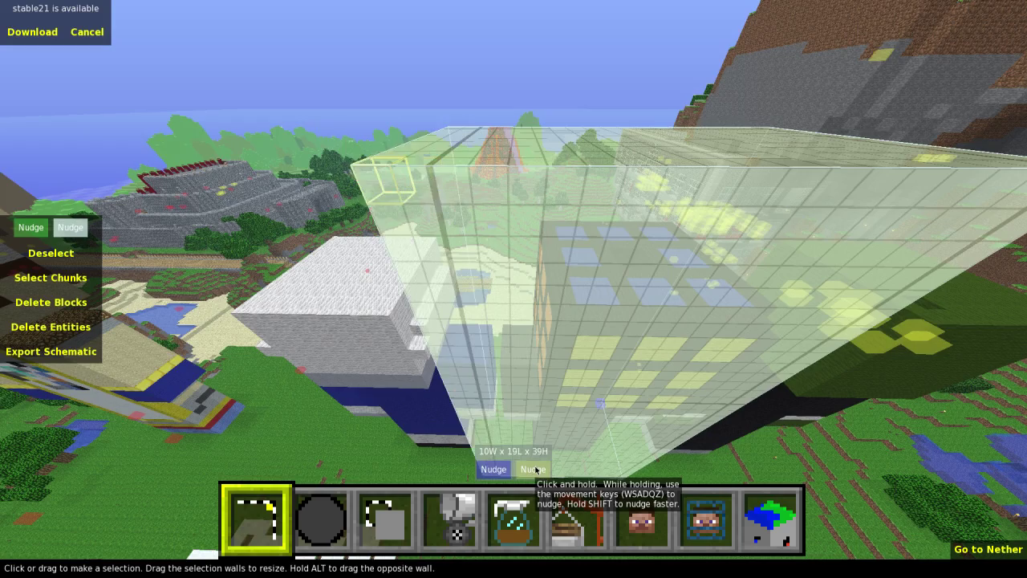
pyautogui.press('d')
pyautogui.press('d')
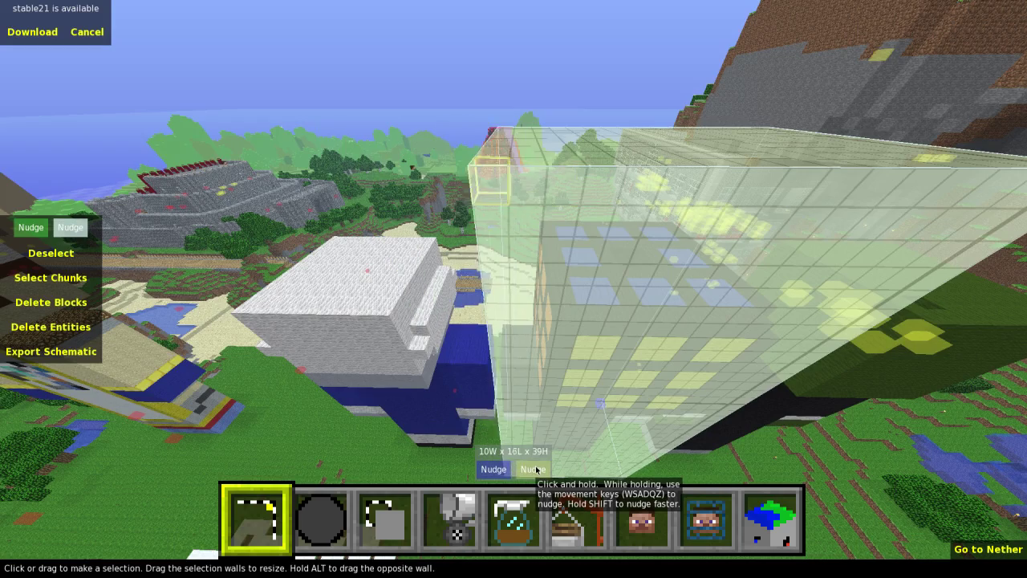
# Step: Try the yellow corner one block farther out at 17L, and nudge it back to 16L
pyautogui.press('a')
pyautogui.press('a')
pyautogui.moveTo(547, 481)
pyautogui.mouseDown(button='right')
pyautogui.moveTo(577, 513)
pyautogui.moveTo(547, 482)
pyautogui.mouseUp(button='right')
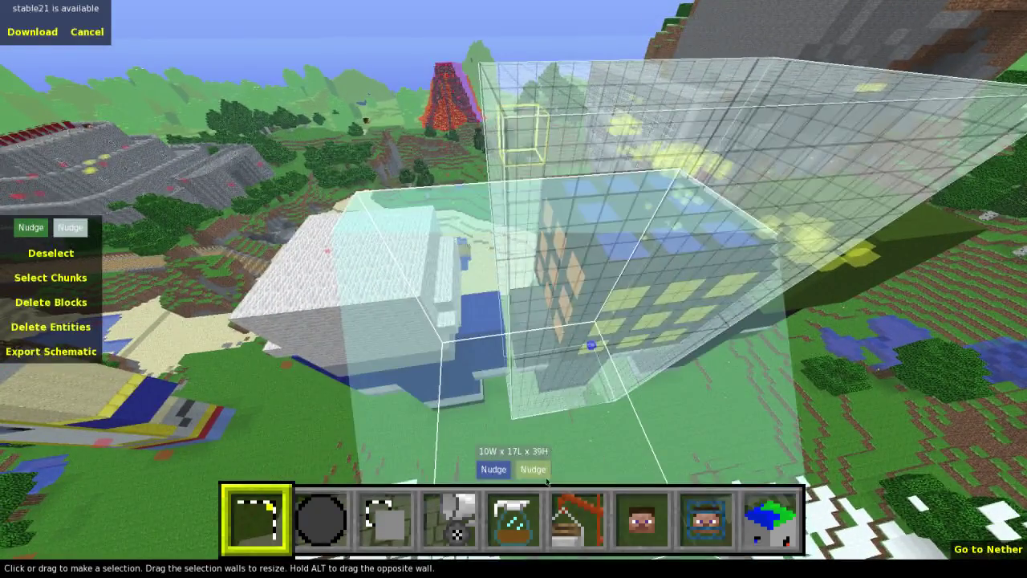
pyautogui.click(546, 477)
pyautogui.press('d')
pyautogui.press('a')
# Step: Try narrowing the selection to 9W with the yellow corner, and nudge it back out to 10W
pyautogui.moveTo(536, 429); pyautogui.dragTo(770, 401, button='right')
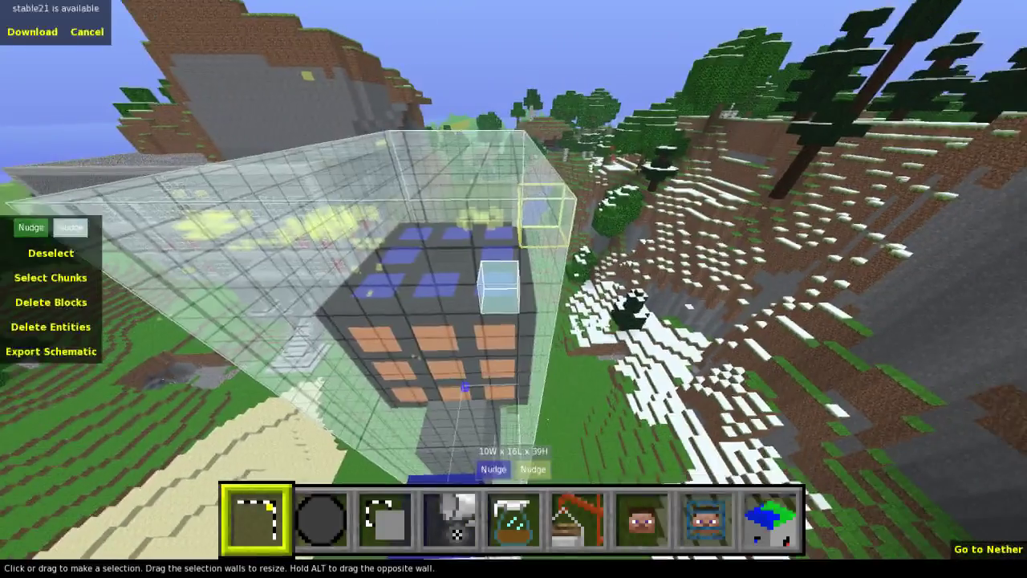
pyautogui.click(529, 471)
pyautogui.press('a')
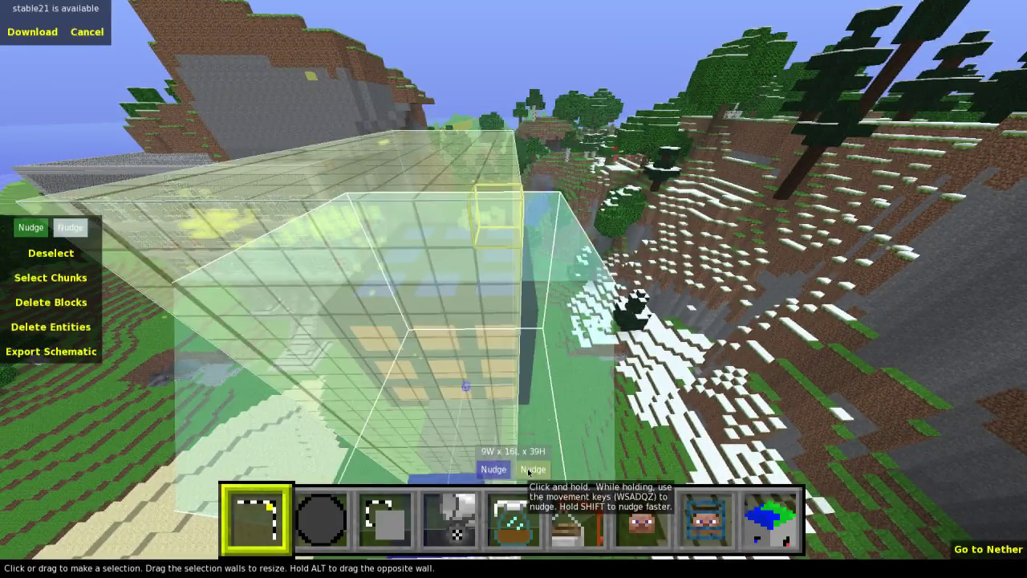
pyautogui.press('d')
pyautogui.press('d')
pyautogui.press('s')
pyautogui.press('s')
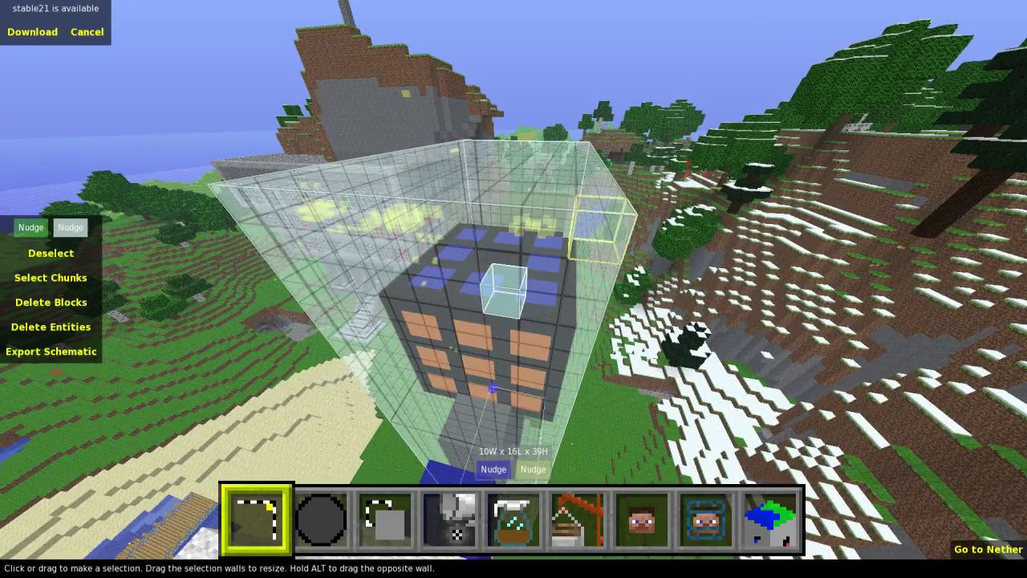
# Step: Examine the fit of the selection box around the middle statue from several sides and at its feet
pyautogui.press('a')
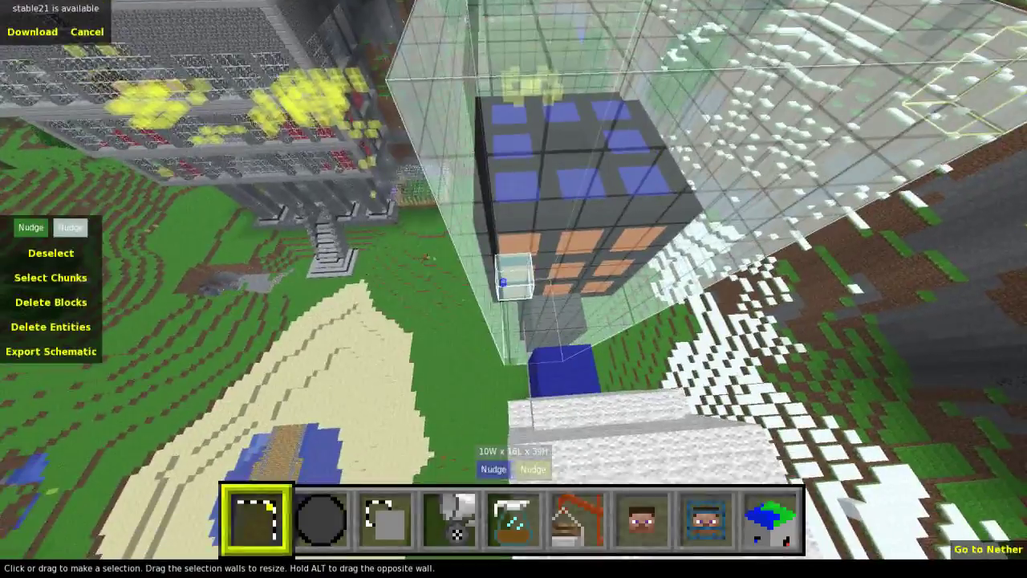
pyautogui.press('a')
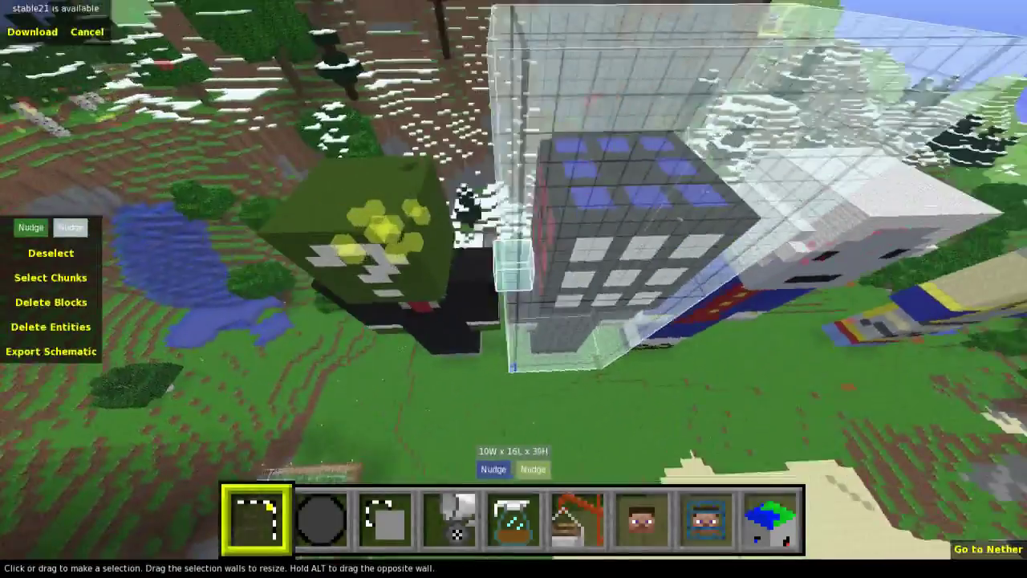
pyautogui.press('w')
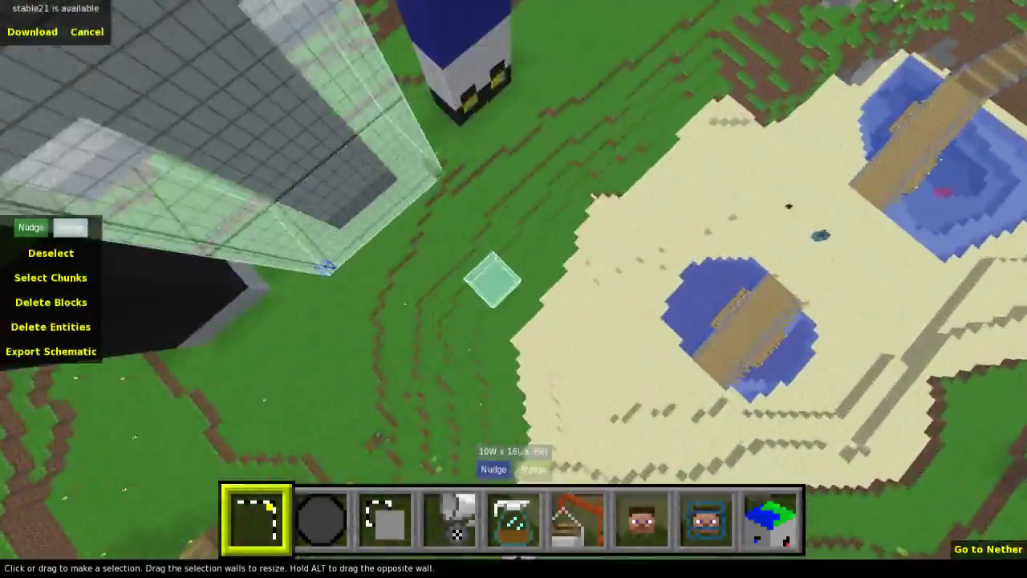
pyautogui.press('w')
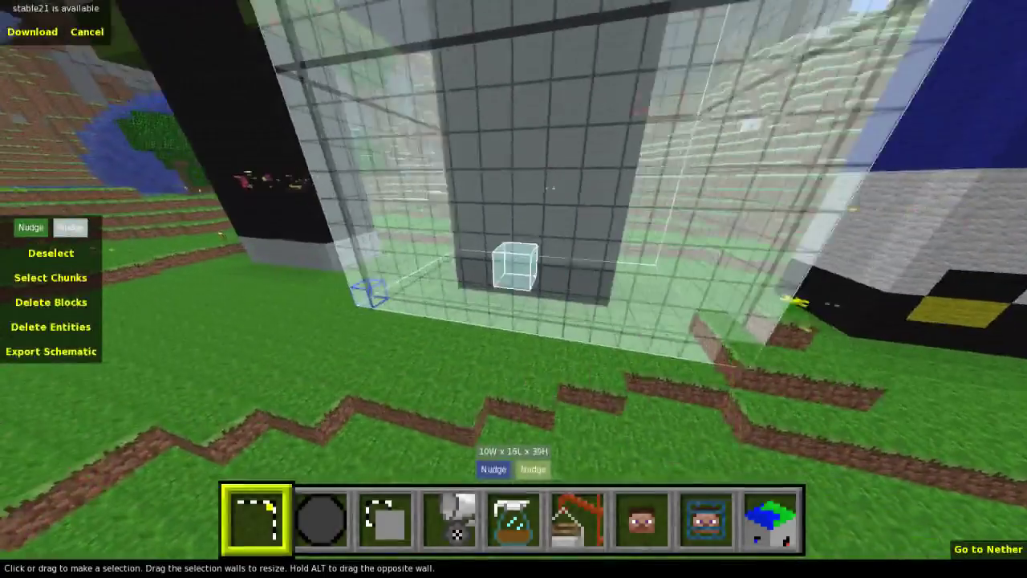
pyautogui.press('w')
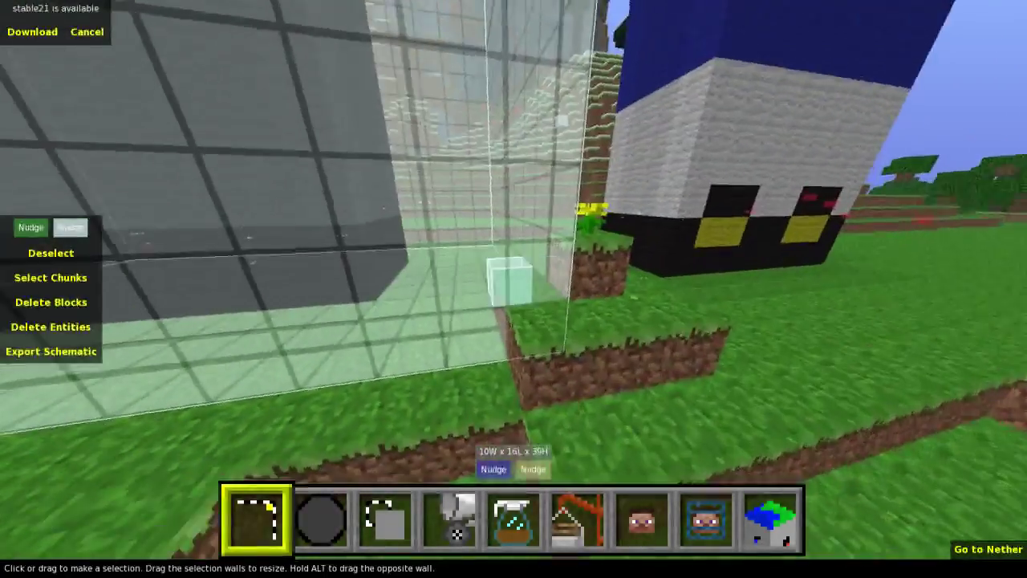
pyautogui.press('a')
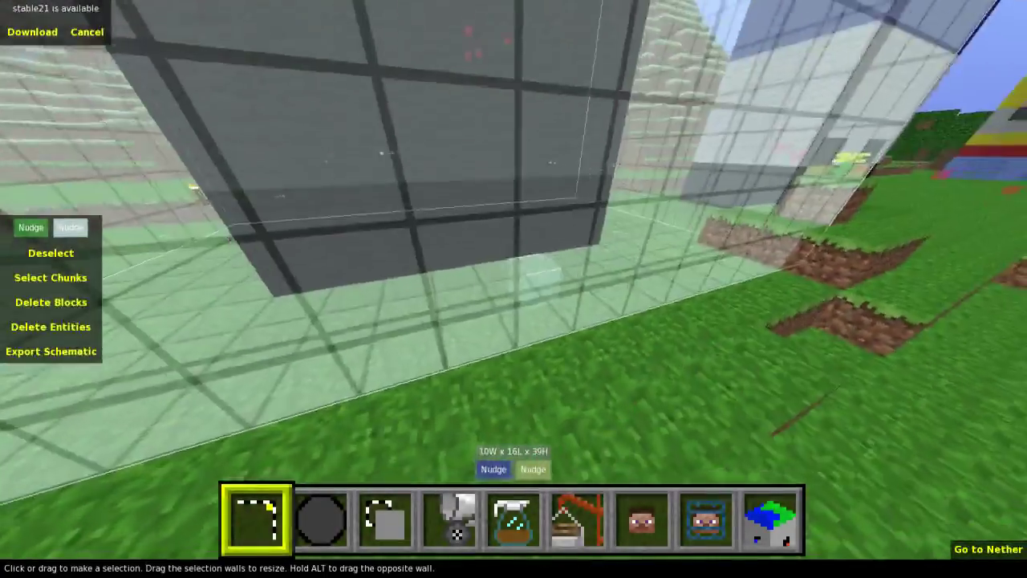
pyautogui.press('s')
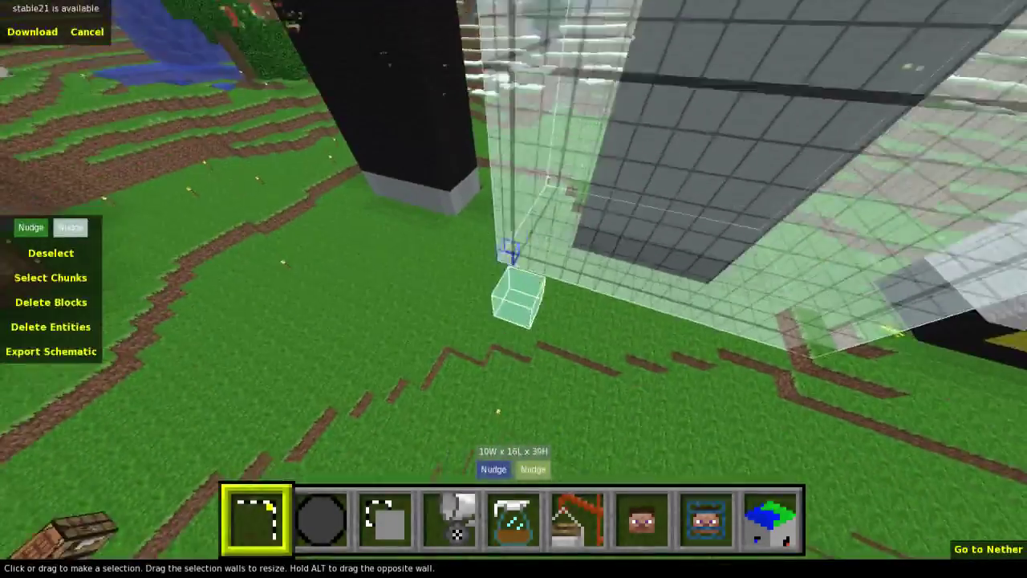
pyautogui.press('s')
# Step: Export the selected blocks and entities of the middle statue to a .schematic file
pyautogui.rightClick(514, 282)
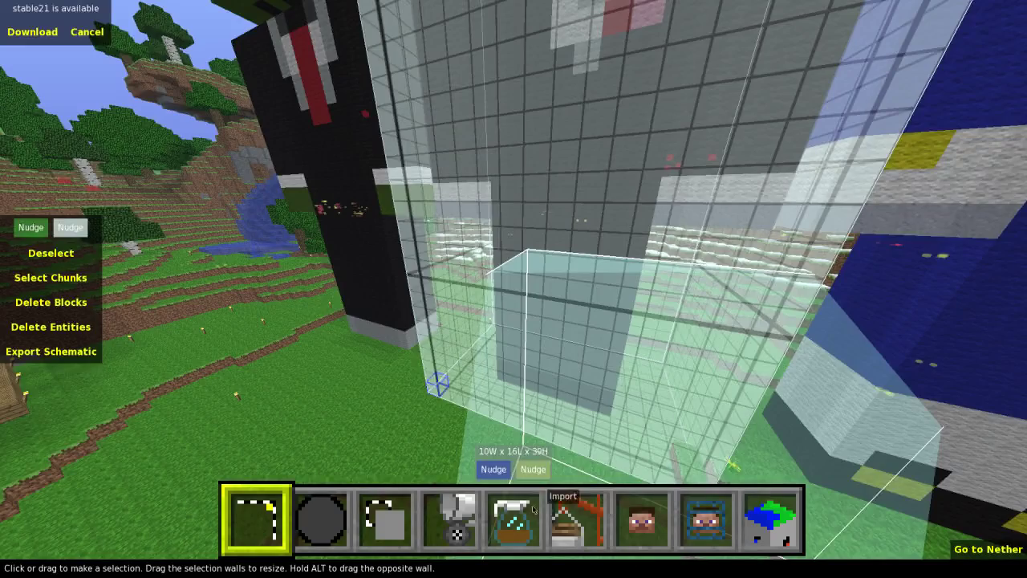
pyautogui.press('d')
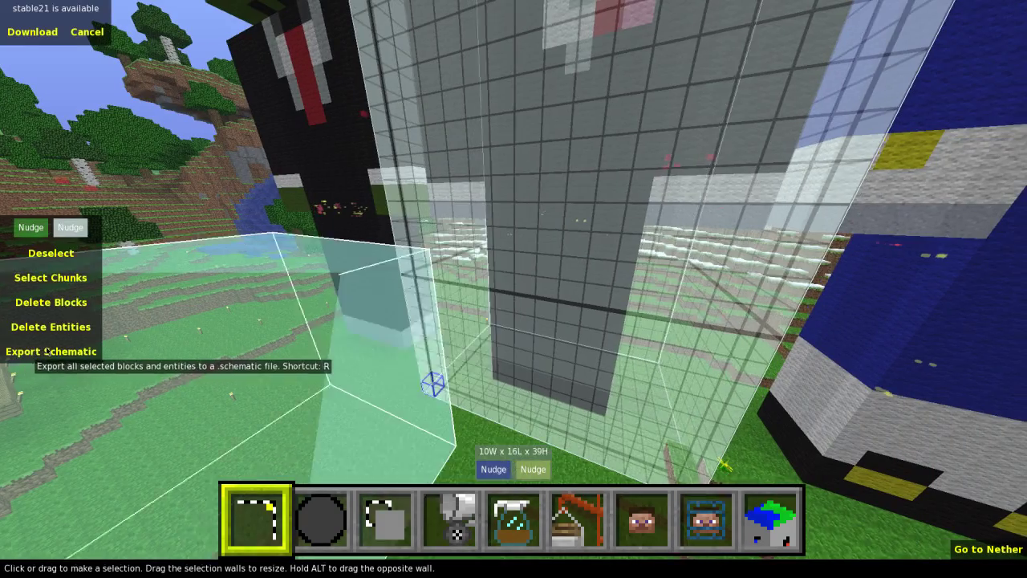
pyautogui.rightClick(217, 282)
pyautogui.press('a')
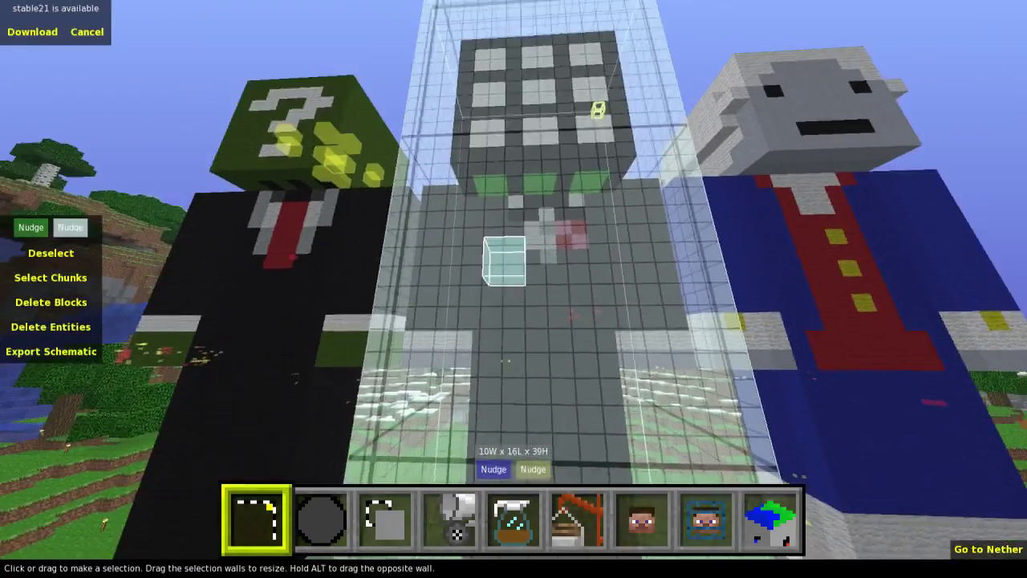
pyautogui.rightClick(529, 239)
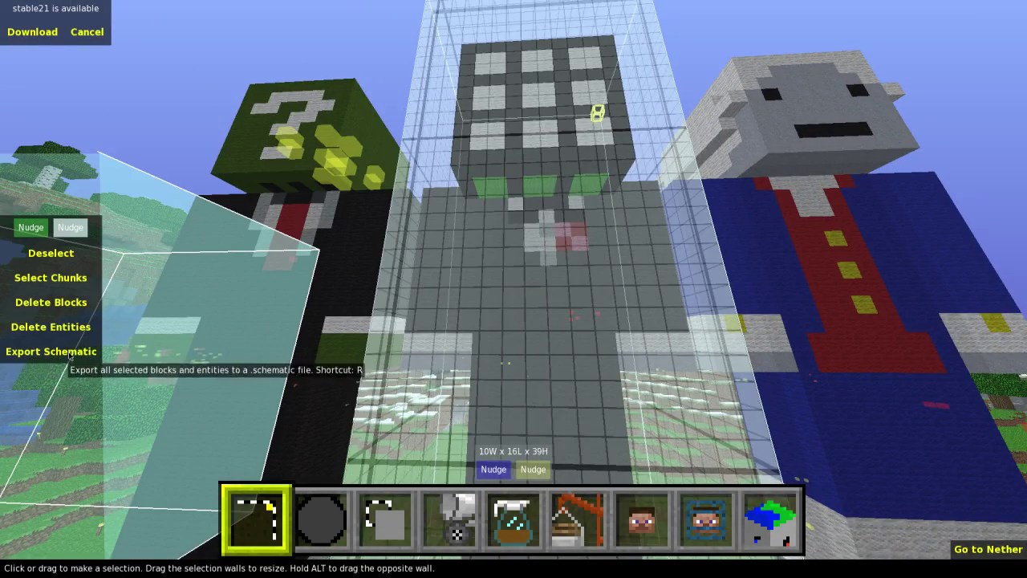
pyautogui.click(71, 357)
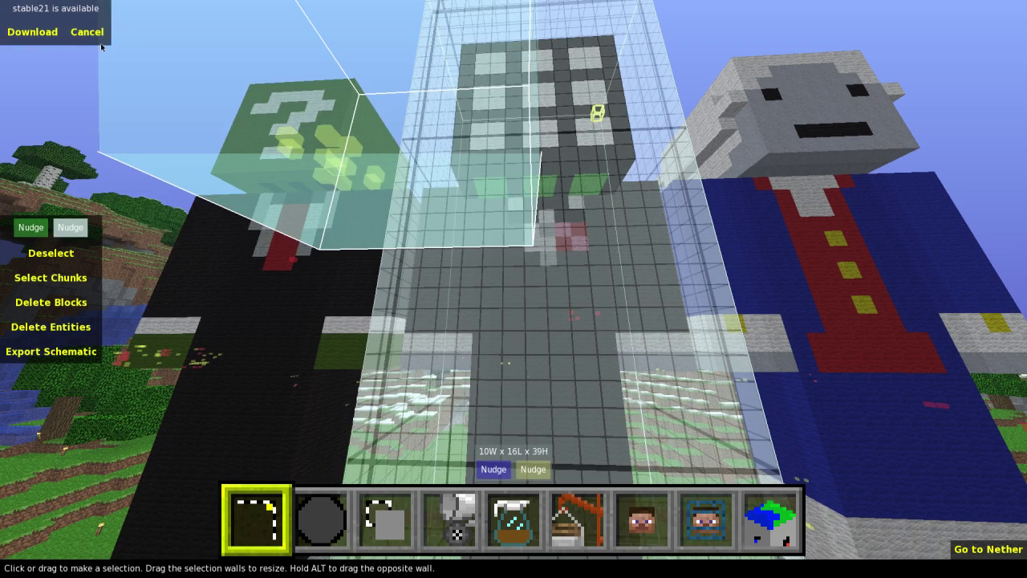
pyautogui.press('Escape')
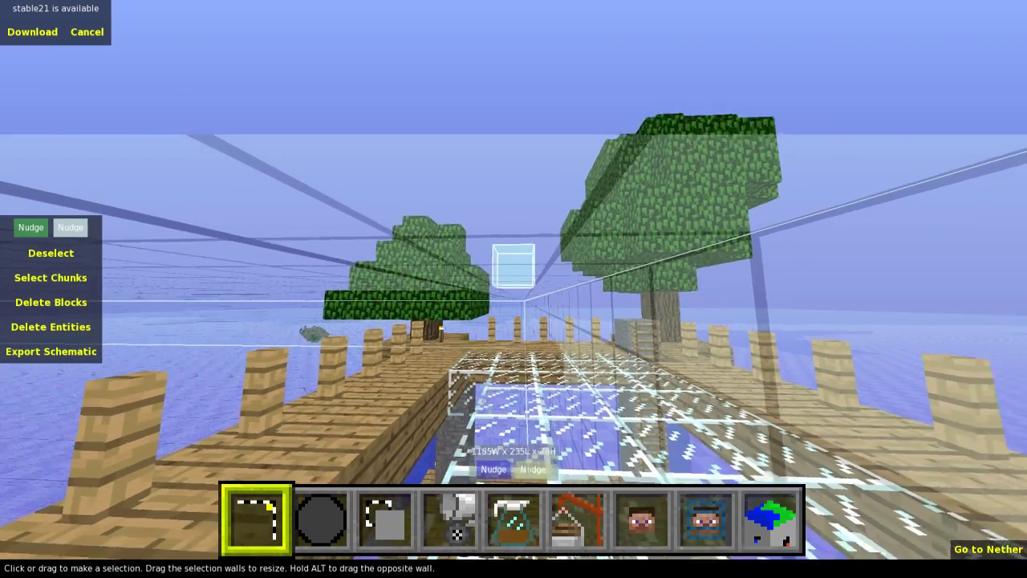
# Step: Fly back to the giant black-clad statue on the island and select a single 1W x 1L x 1H block over the grass beside it
pyautogui.press('d')
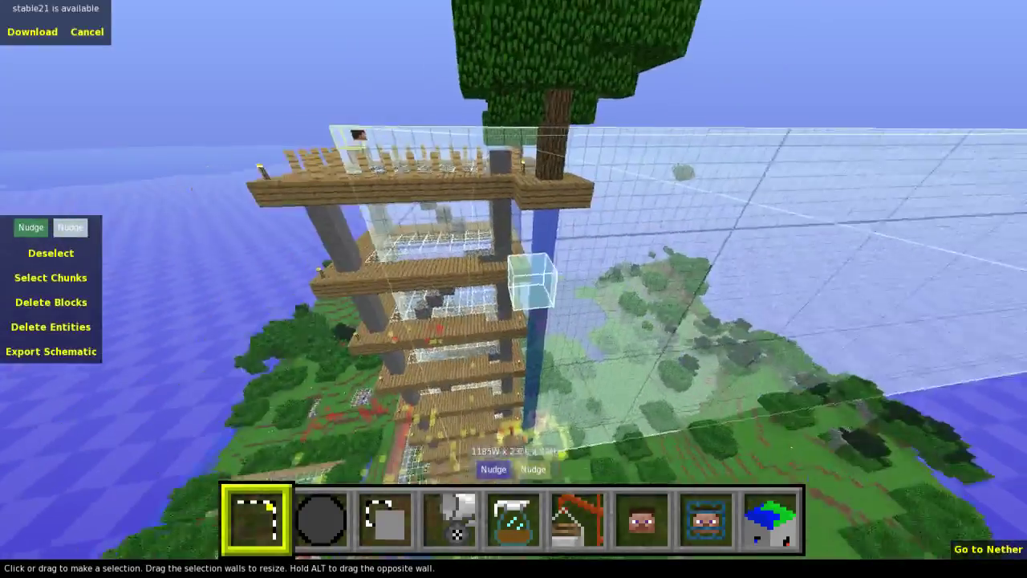
pyautogui.press('w')
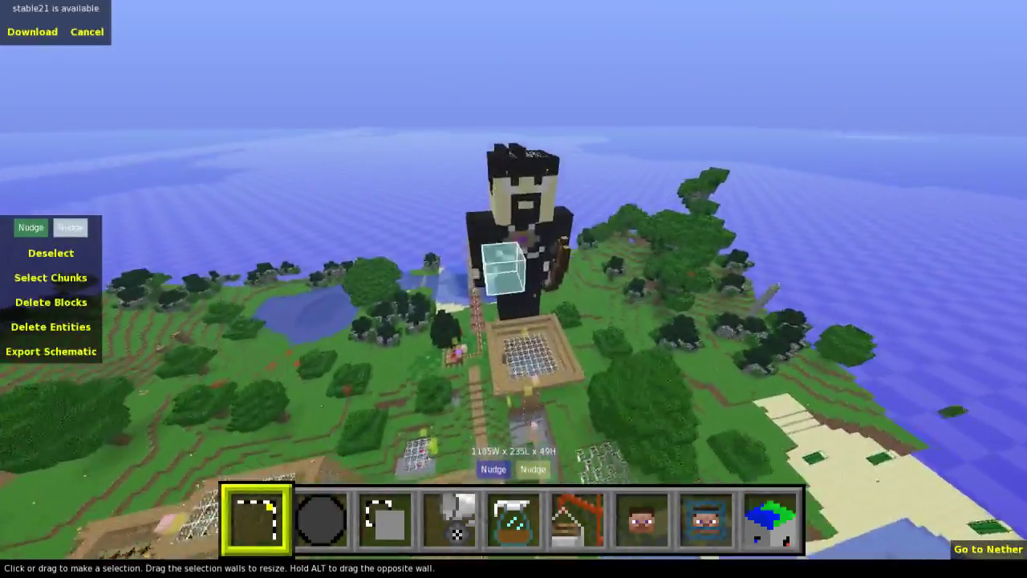
pyautogui.press('w')
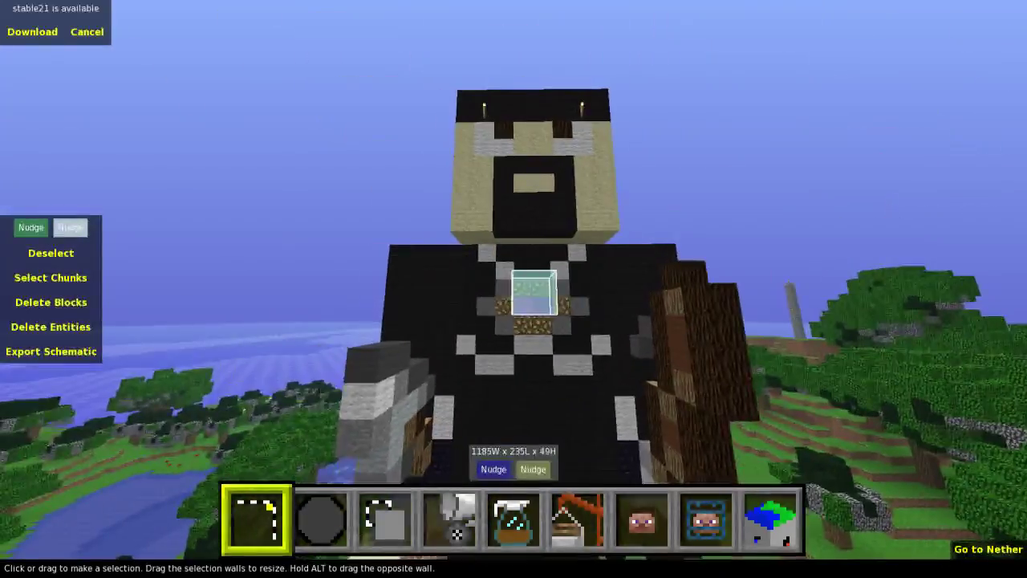
pyautogui.press('d')
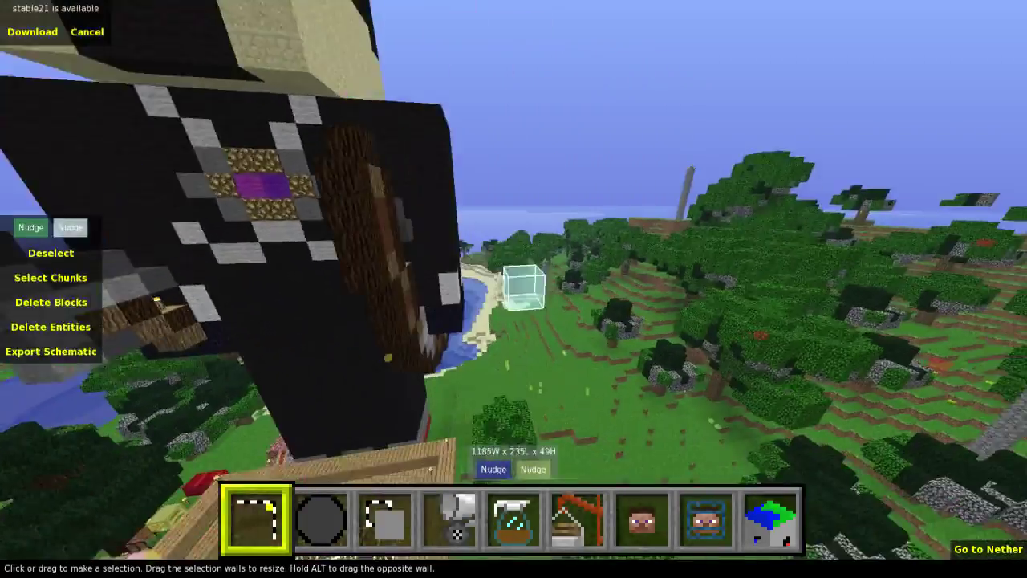
pyautogui.press('w')
pyautogui.click(513, 279)
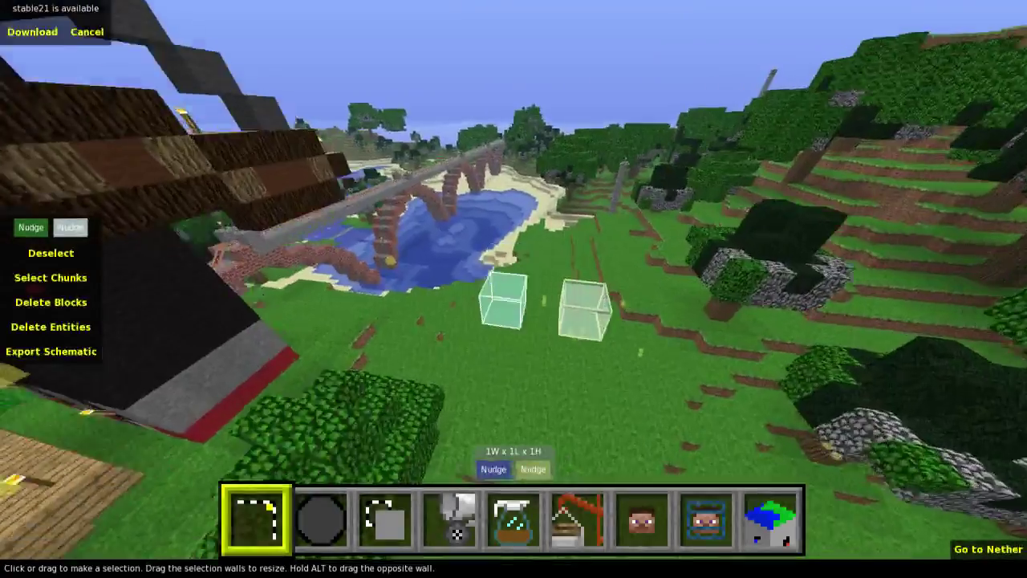
# Step: Bring in the cube-headed statue as an import and set it down on the grass next to the black-clad statue
pyautogui.press('w')
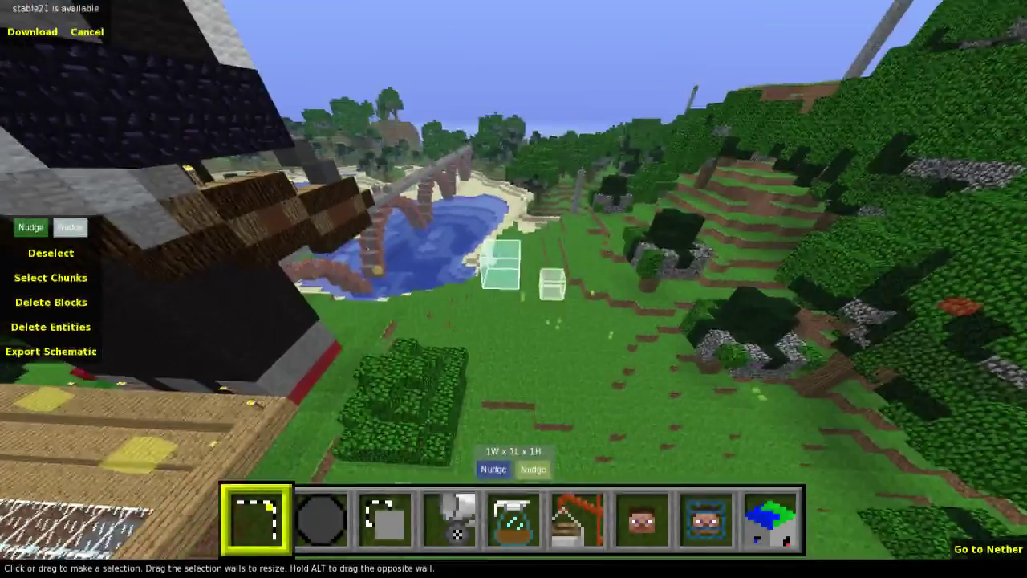
pyautogui.rightClick(513, 289)
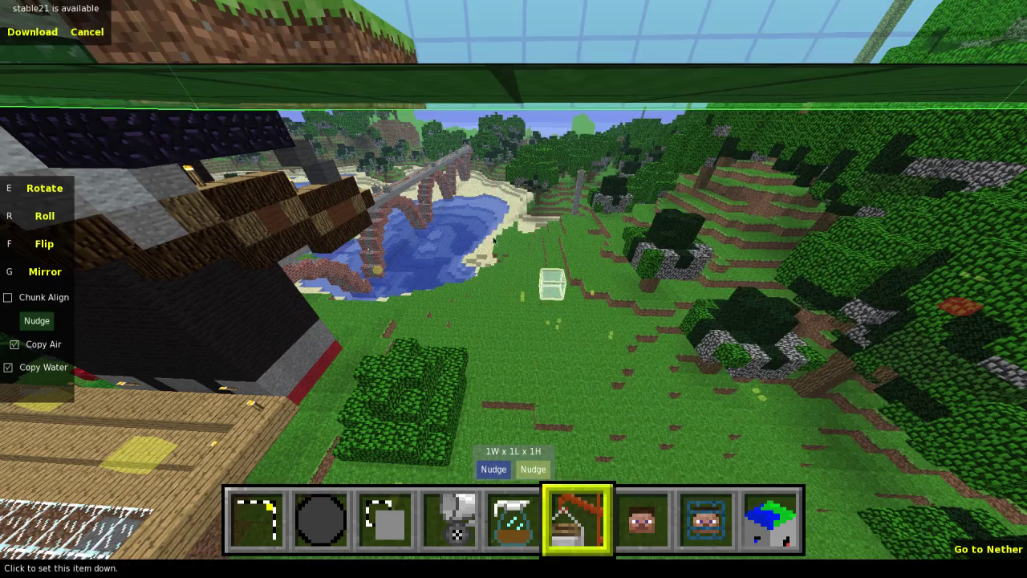
pyautogui.rightClick(588, 219)
pyautogui.press('s')
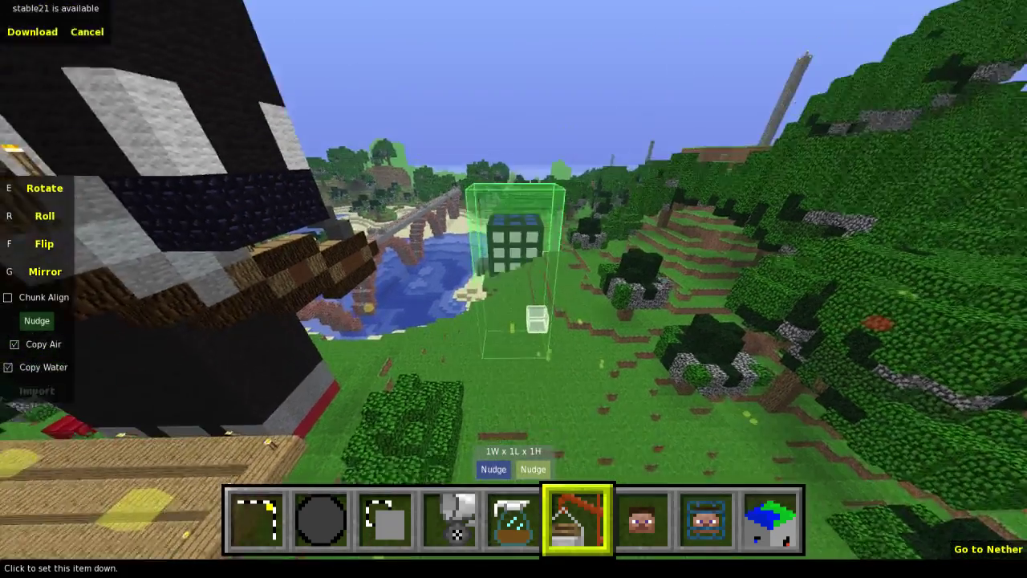
pyautogui.press('s')
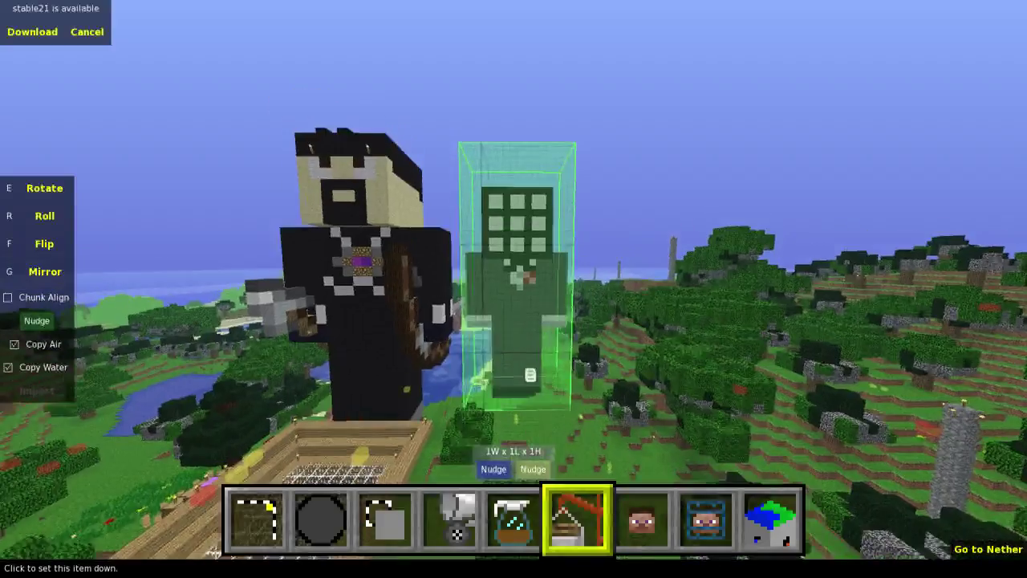
pyautogui.press('s')
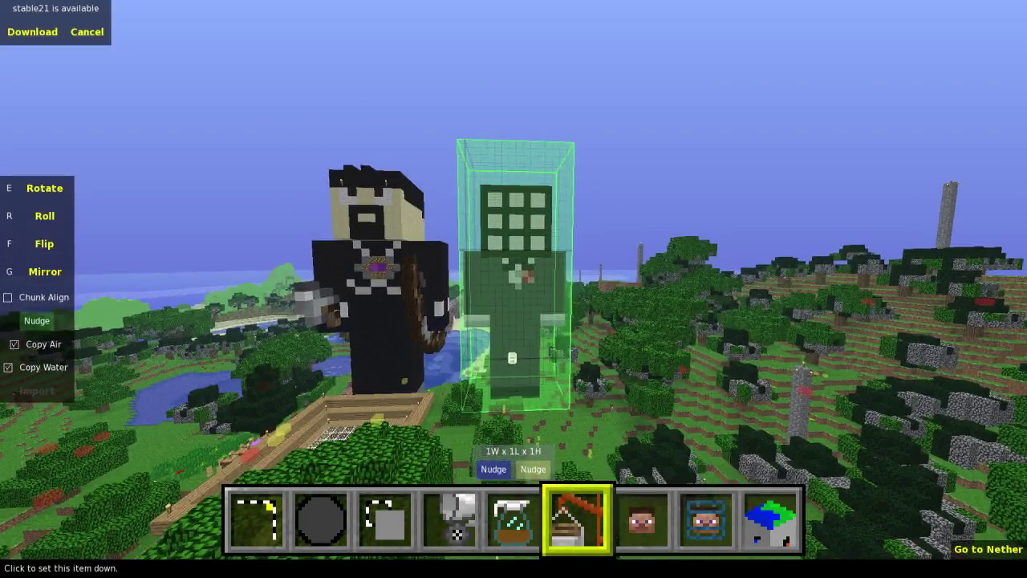
pyautogui.click(514, 281)
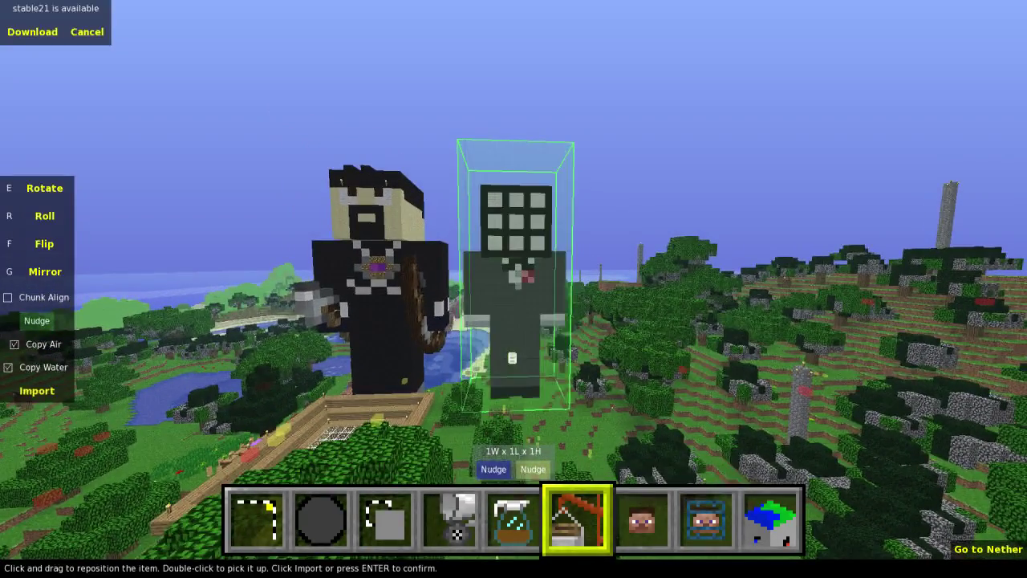
# Step: Check the placed cube-headed statue from the side and front, and nudge it slightly forward
pyautogui.press('d')
pyautogui.press('d')
pyautogui.press('w')
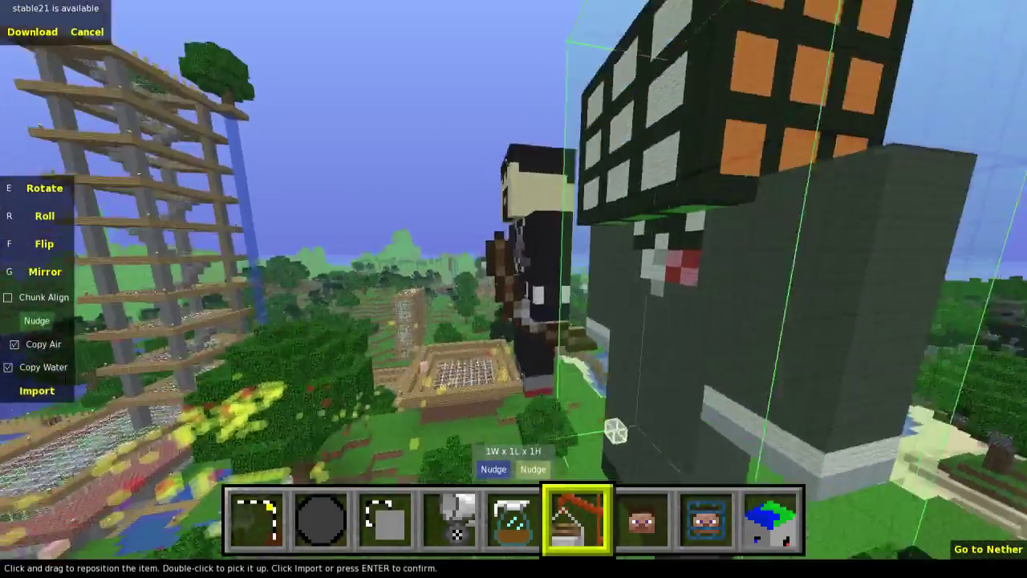
pyautogui.press('w')
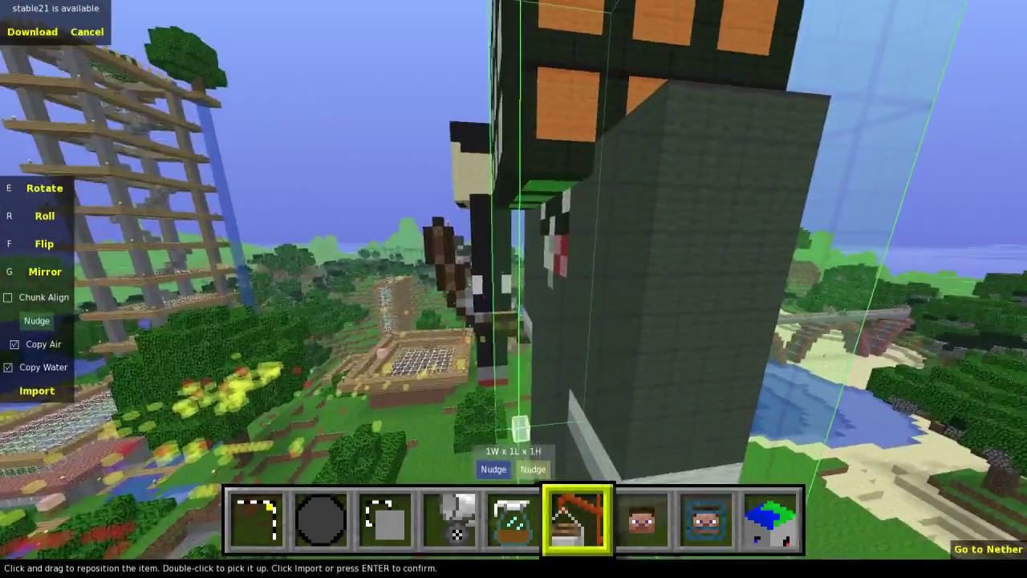
pyautogui.press('a')
pyautogui.press('a')
pyautogui.press('s')
pyautogui.rightClick(513, 281)
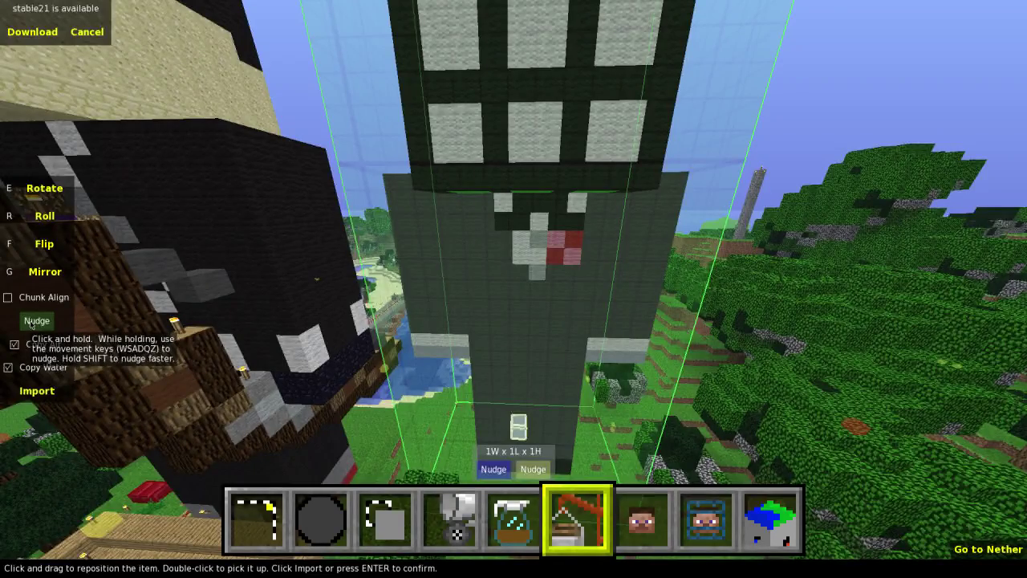
pyautogui.press('s')
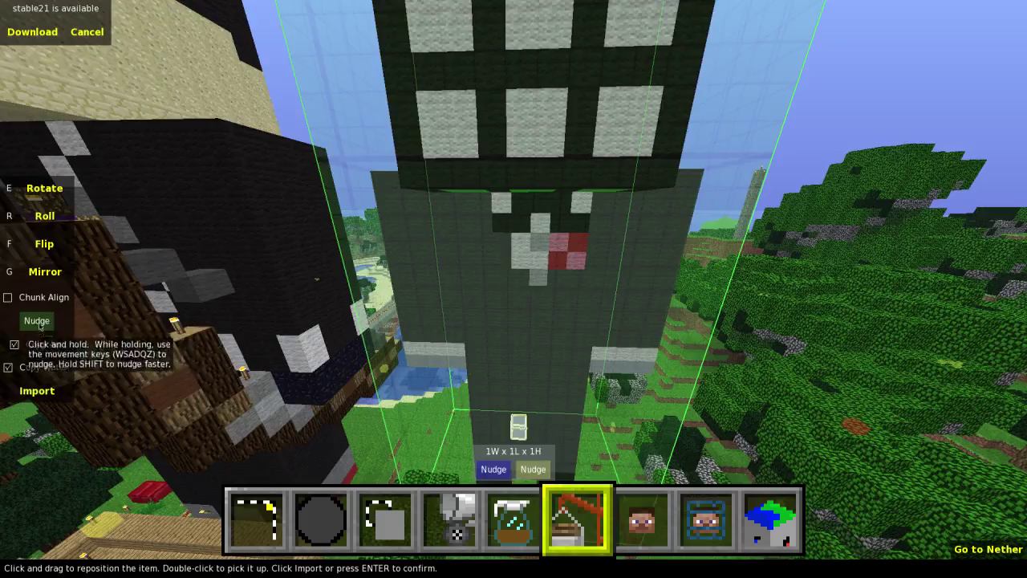
# Step: Check the cube-headed statue's side and feet against the ground, and nudge the pending import farther forward
pyautogui.rightClick(252, 303)
pyautogui.press('d')
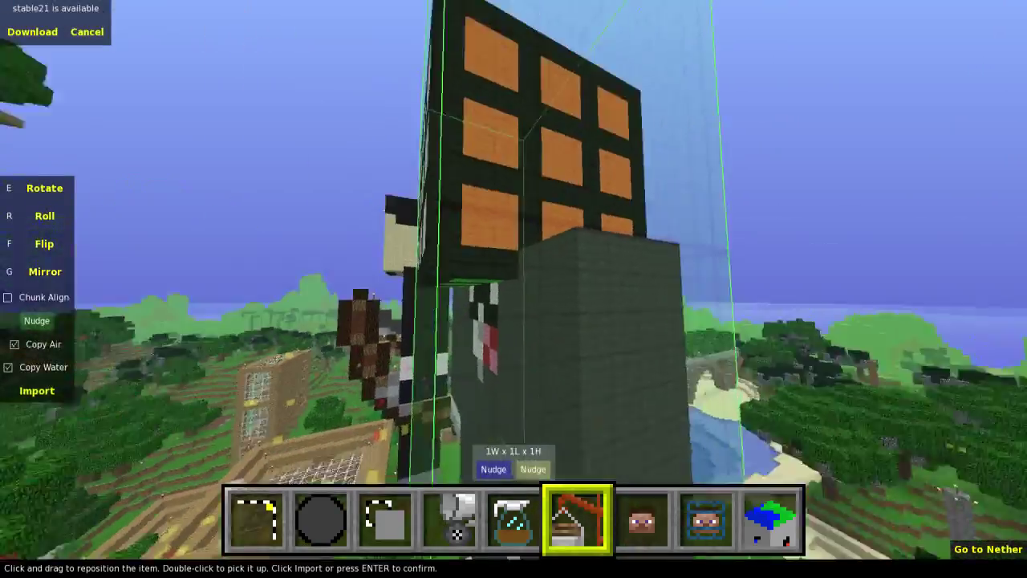
pyautogui.press('w')
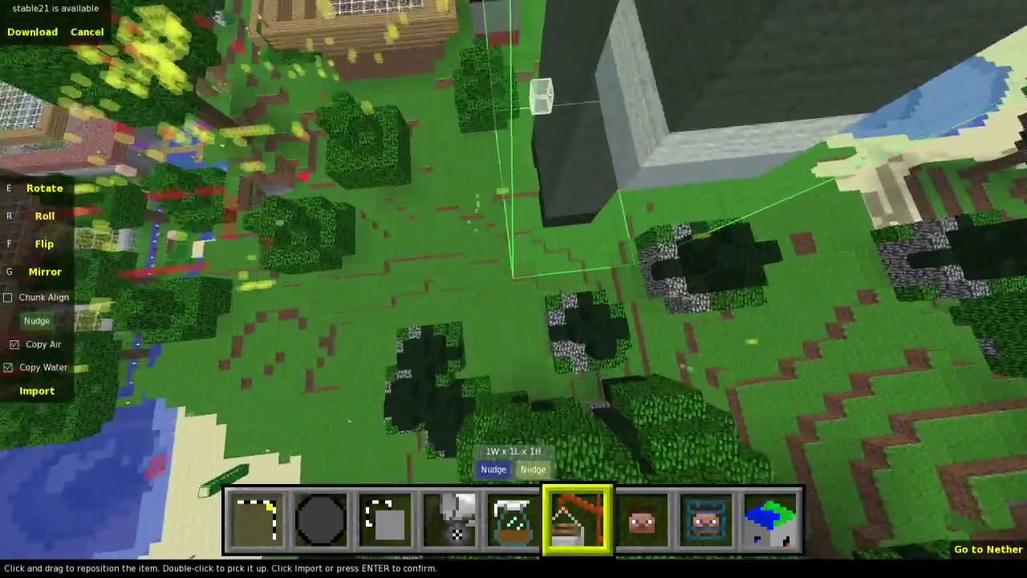
pyautogui.press('a')
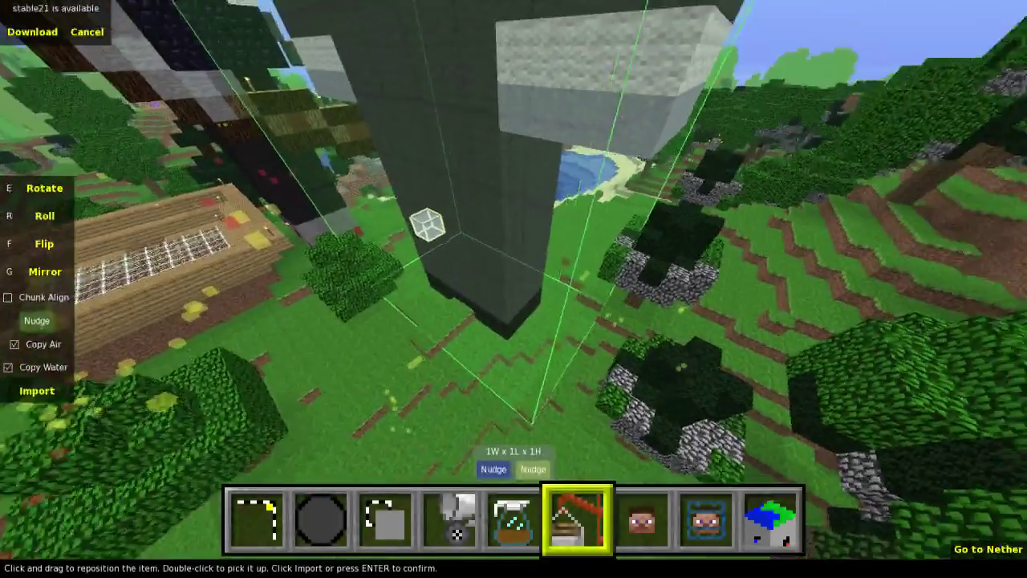
pyautogui.press('s')
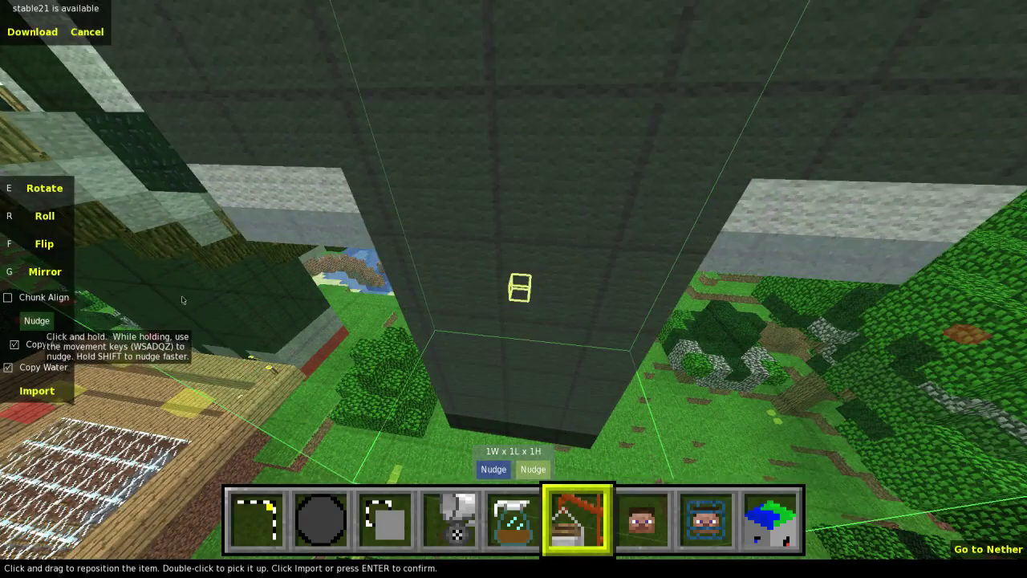
# Step: Nudge the cube-headed statue backward, viewed from above, so its body lines up with the black-clad statue
pyautogui.press('space')
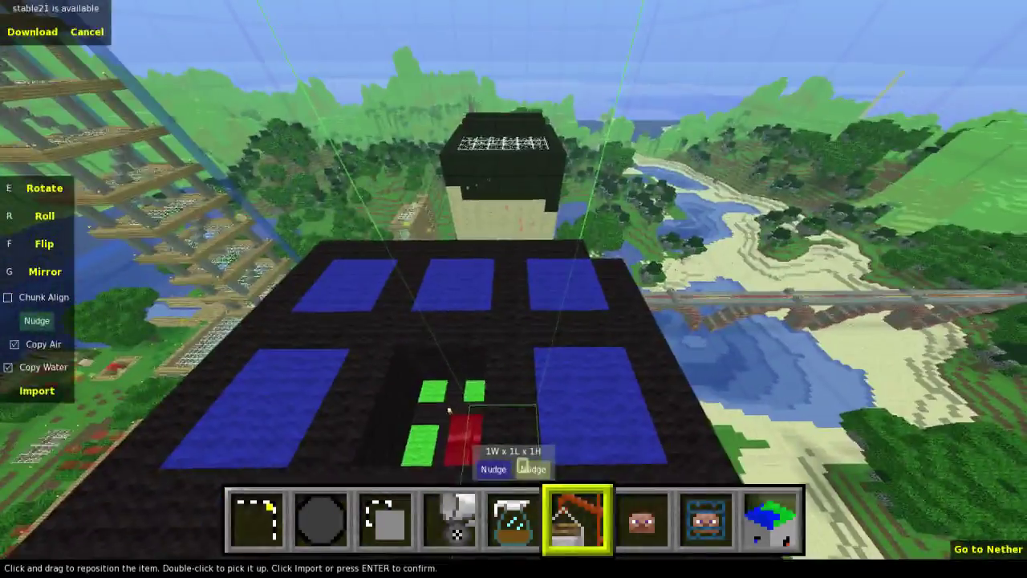
pyautogui.press('d')
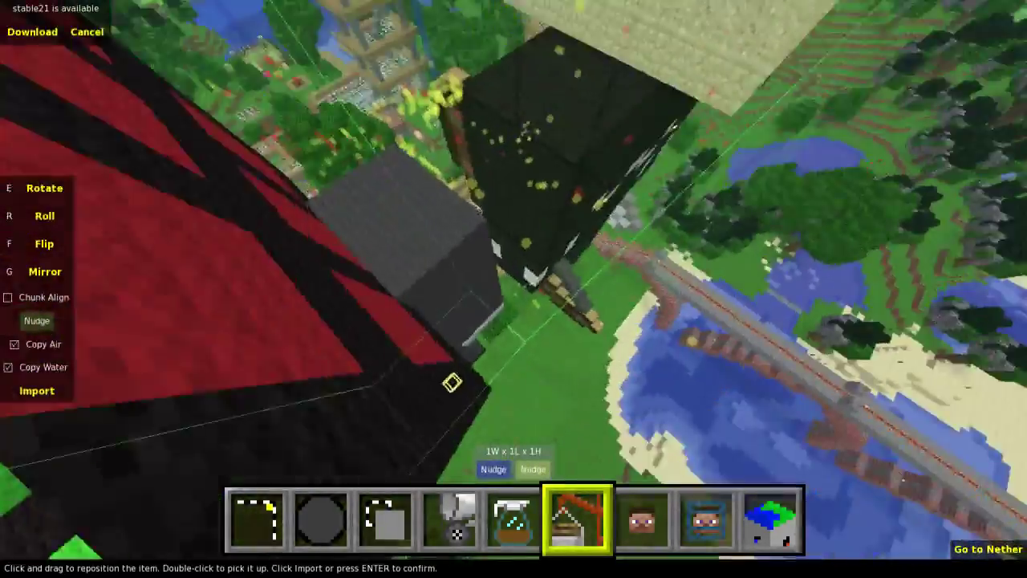
pyautogui.press('w')
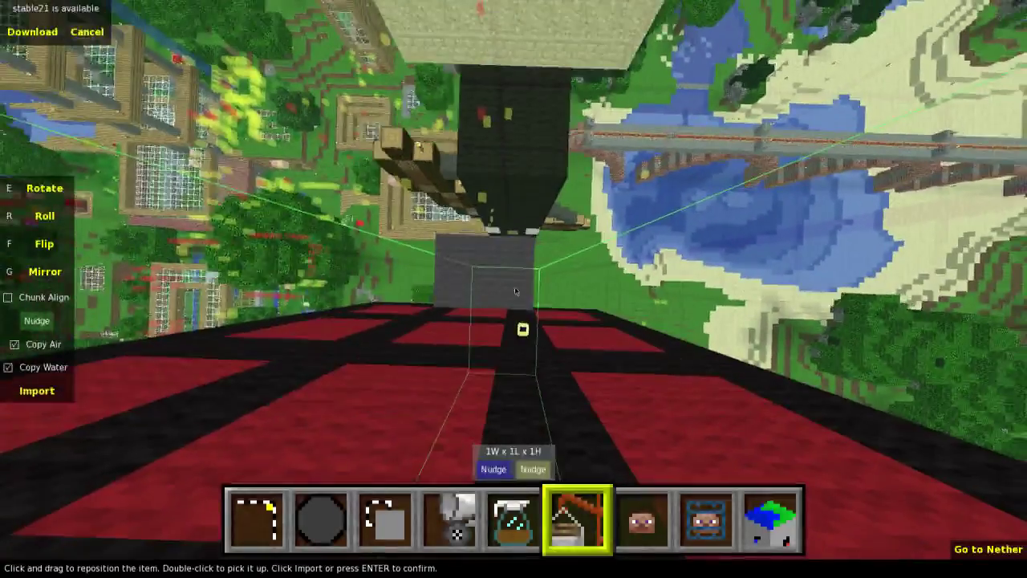
pyautogui.click(43, 321)
pyautogui.press('d')
pyautogui.press('d')
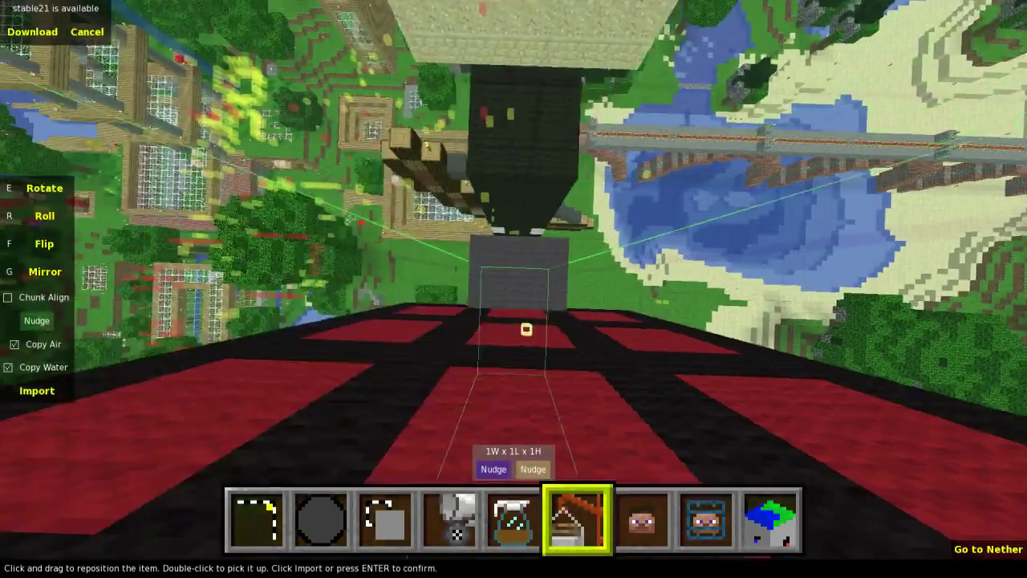
# Step: Inspect the gap between the two statues from the front, and nudge the cube-headed statue sideways toward the black-clad one
pyautogui.press('w')
pyautogui.press('w')
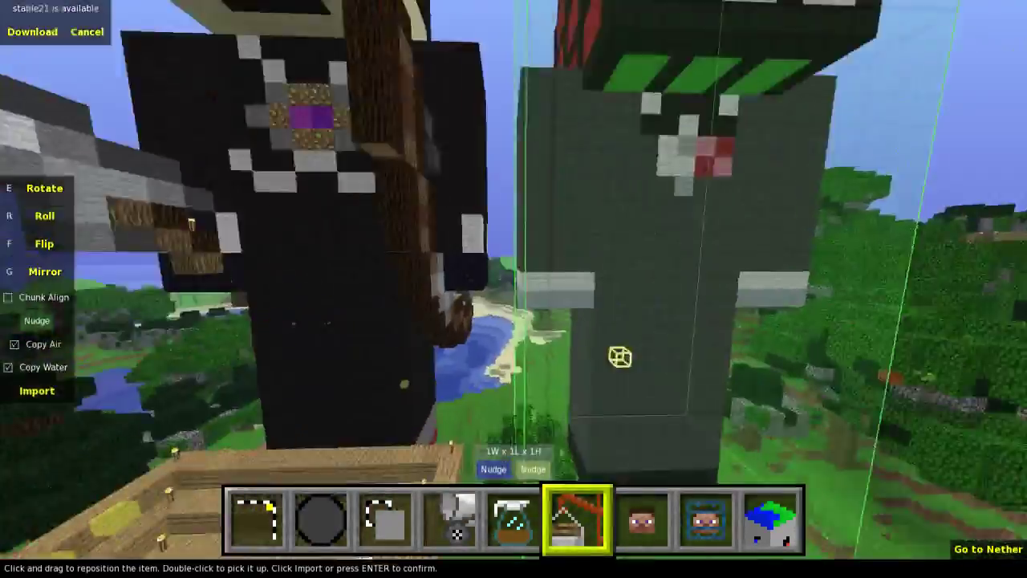
pyautogui.press('w')
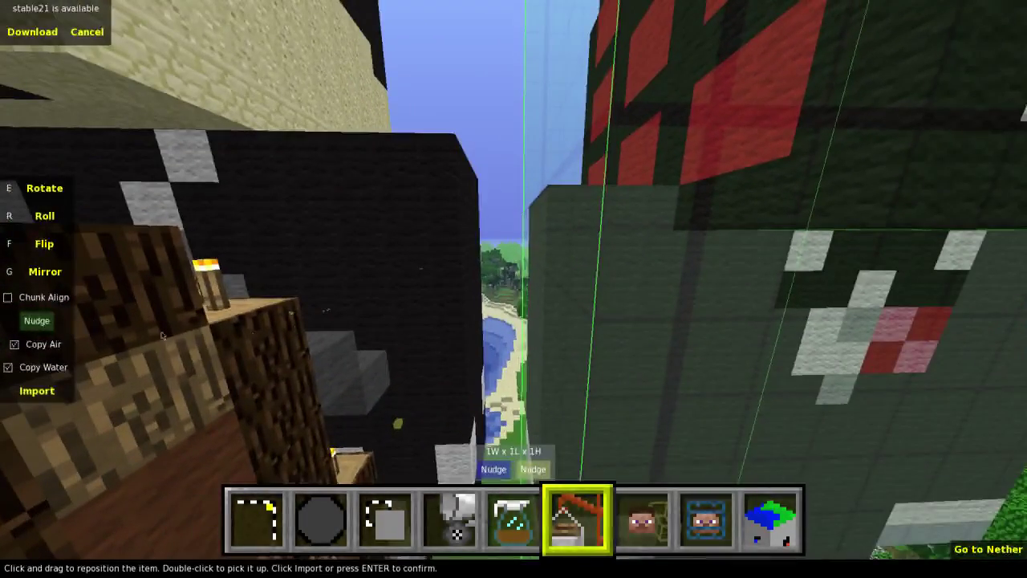
pyautogui.press('q')
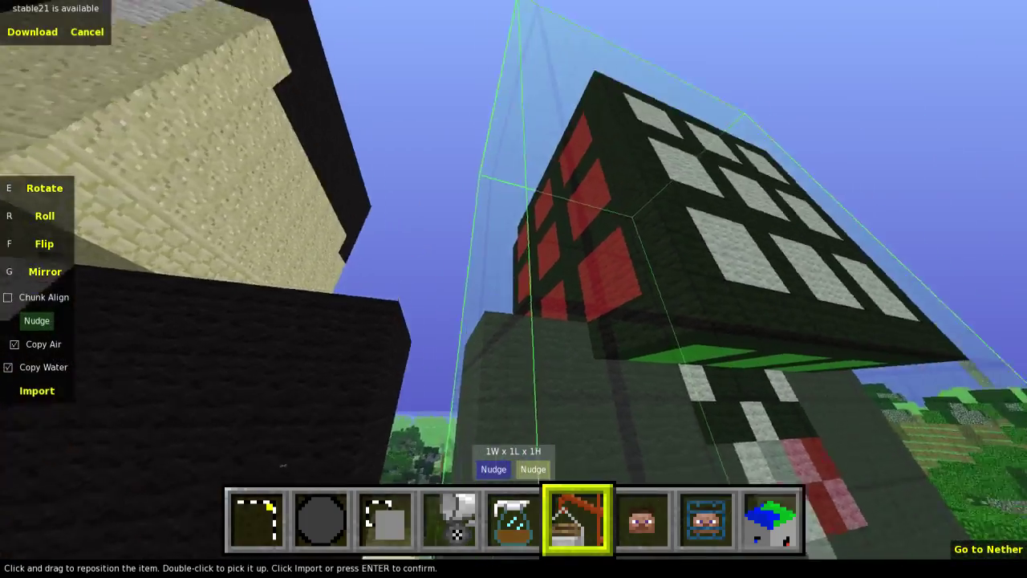
pyautogui.press('s')
pyautogui.press('w')
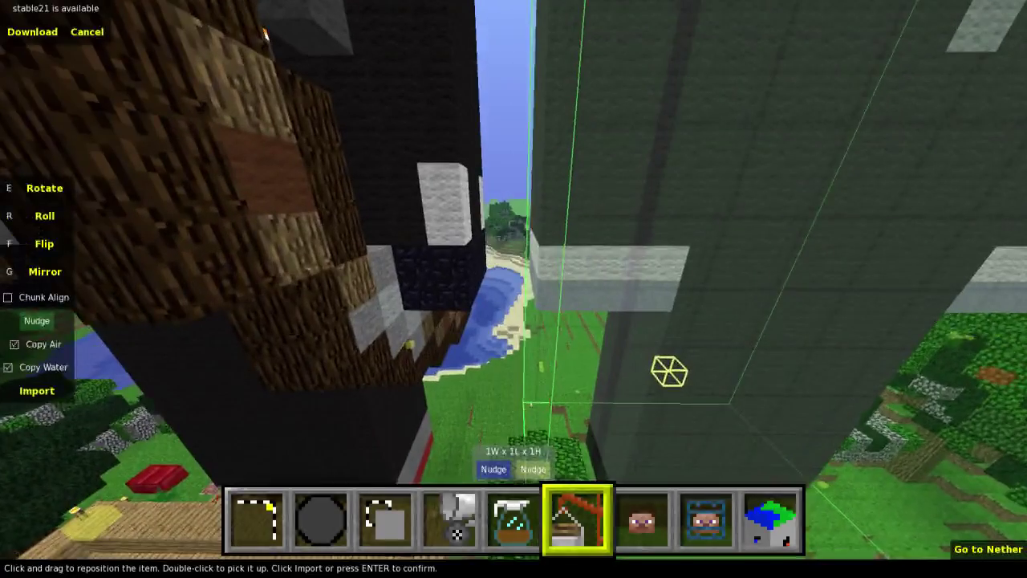
pyautogui.rightClick(187, 355)
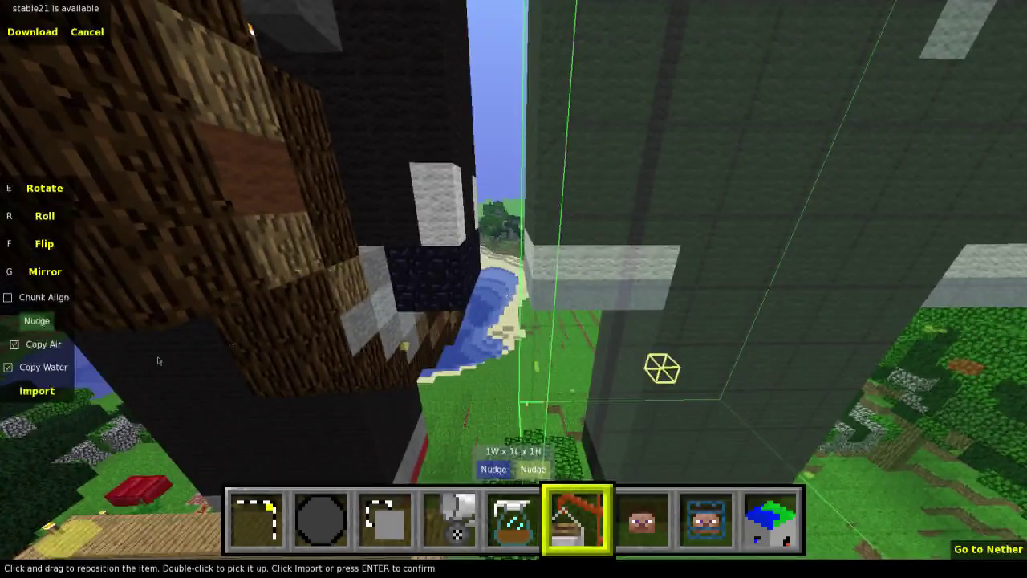
pyautogui.click(37, 327)
pyautogui.press('a')
pyautogui.press('a')
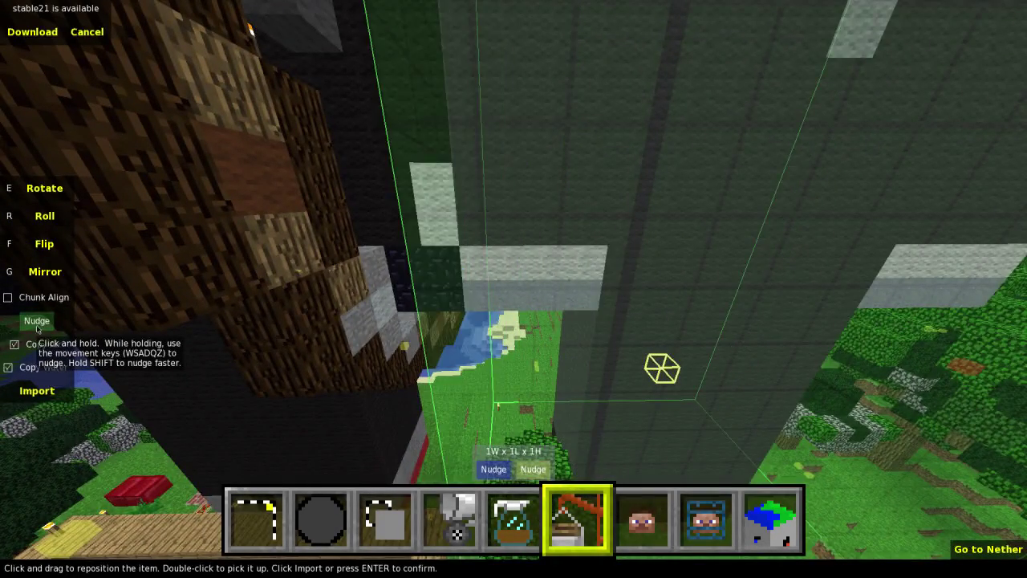